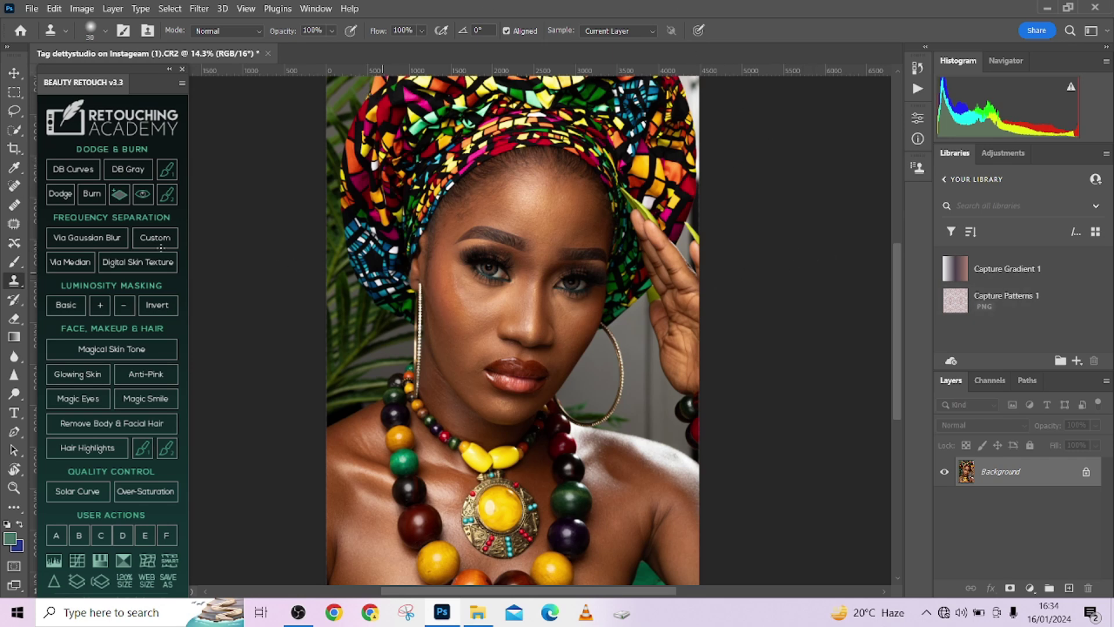
Run frequency separation via Gaussian Blur with a blur radius of 10 pixels.
left_click(90, 239)
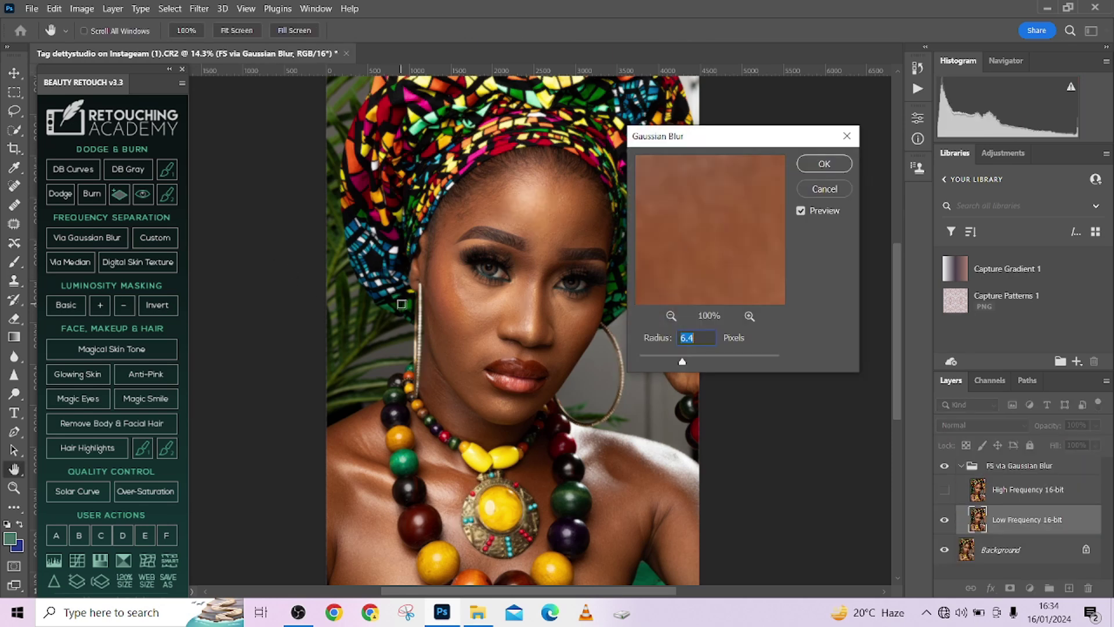
type("8")
left_click(475, 302, "ctrl")
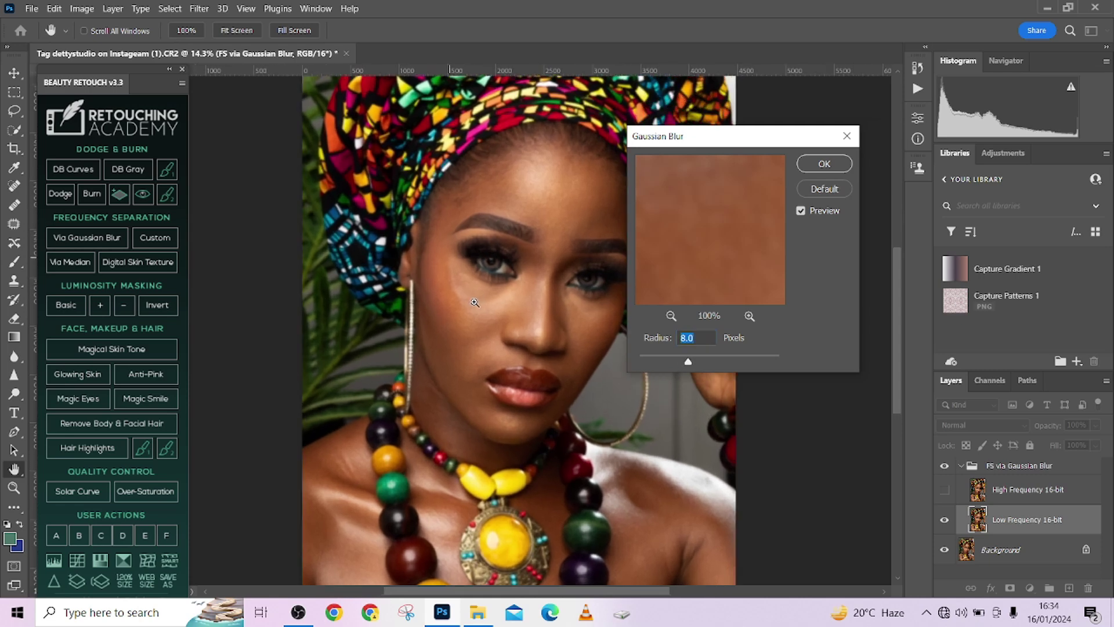
left_click(475, 302, "ctrl")
left_click(475, 302, "ctrl")
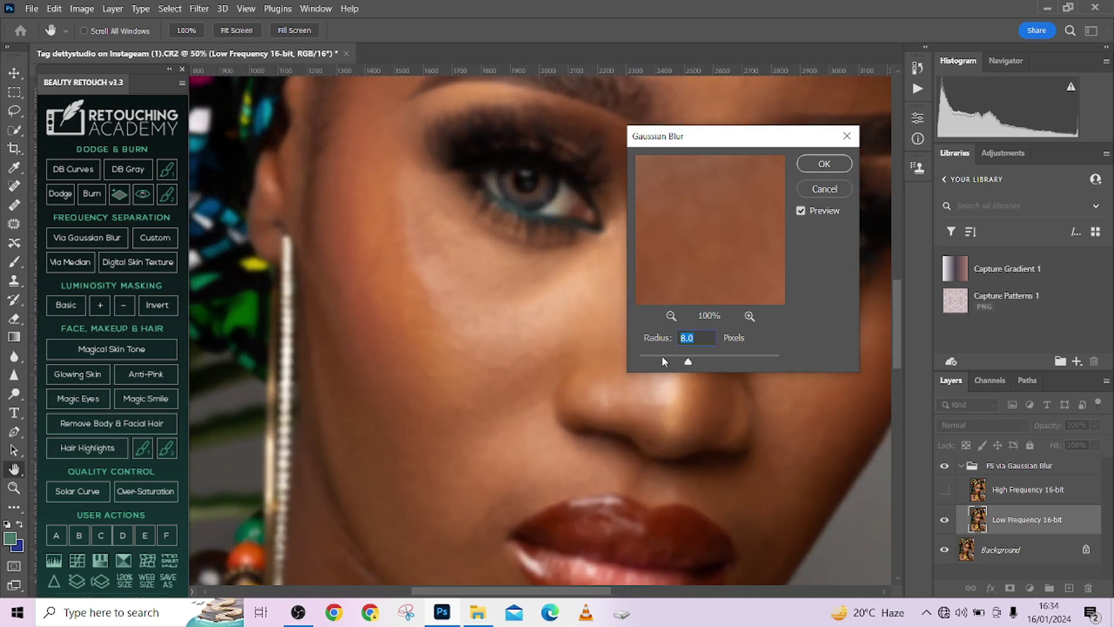
type("10")
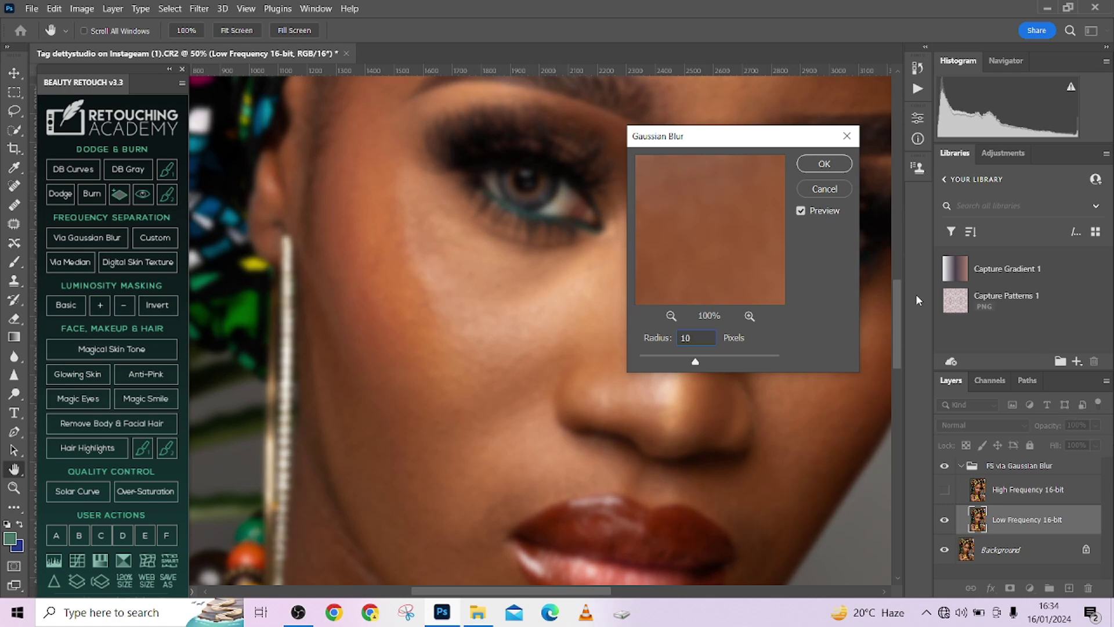
left_click(824, 164)
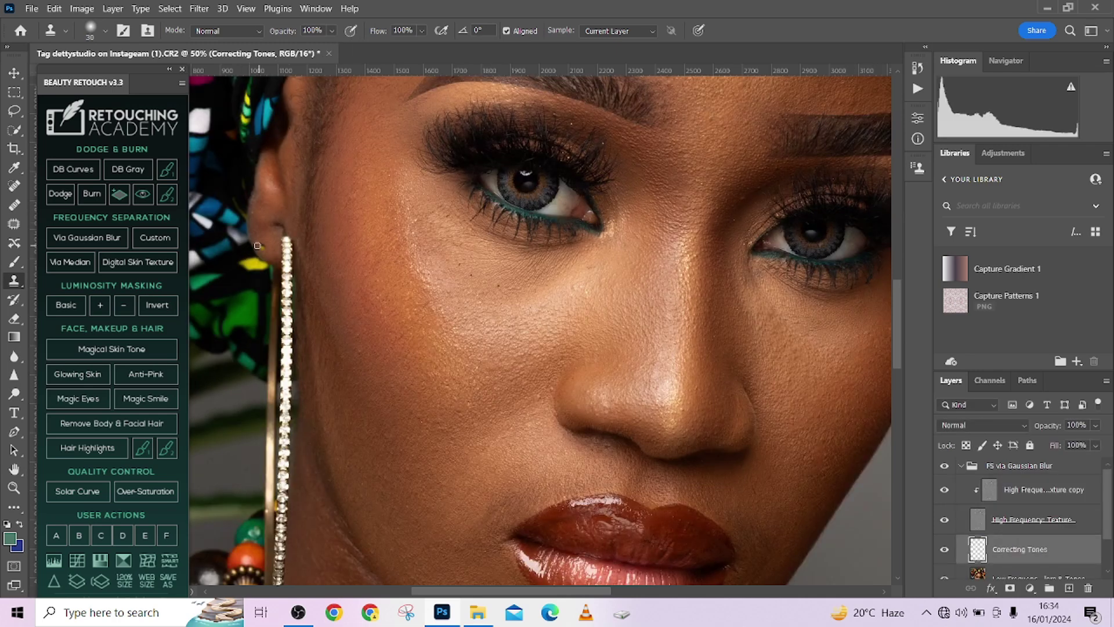
Close the Beauty Retouch panel and activate the Mixer Brush tool.
left_click(182, 70)
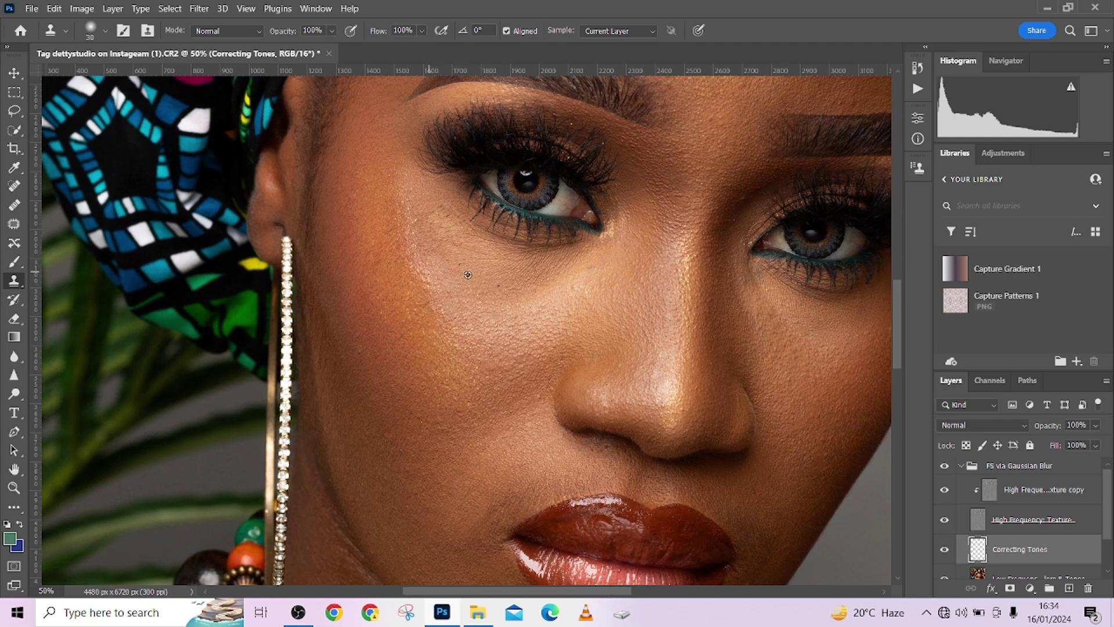
scroll(468, 275, "down", 3)
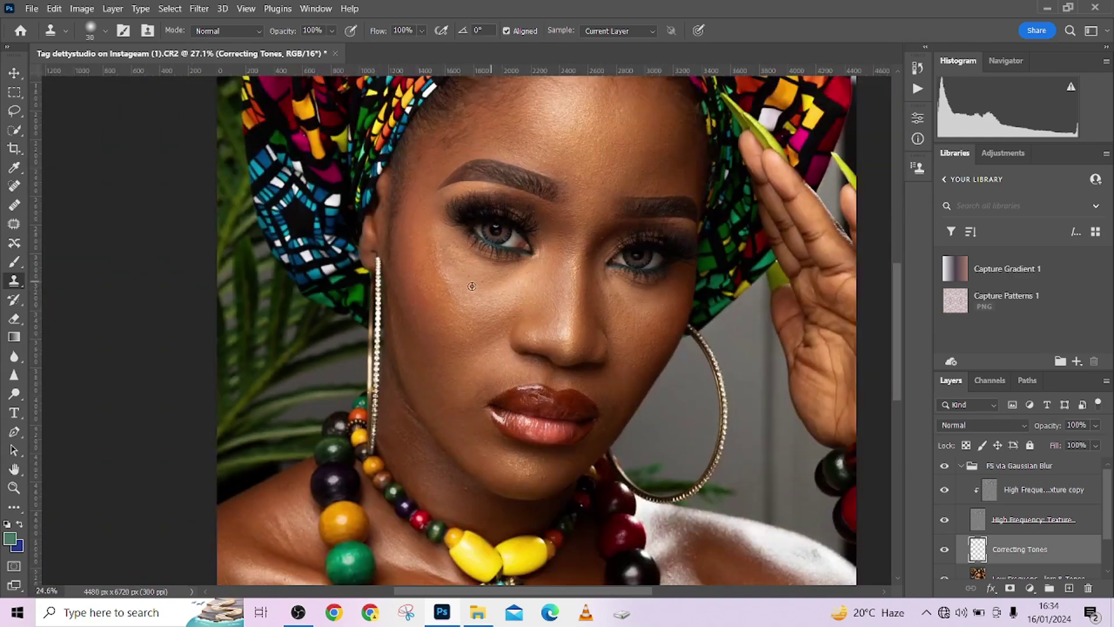
left_click(14, 261)
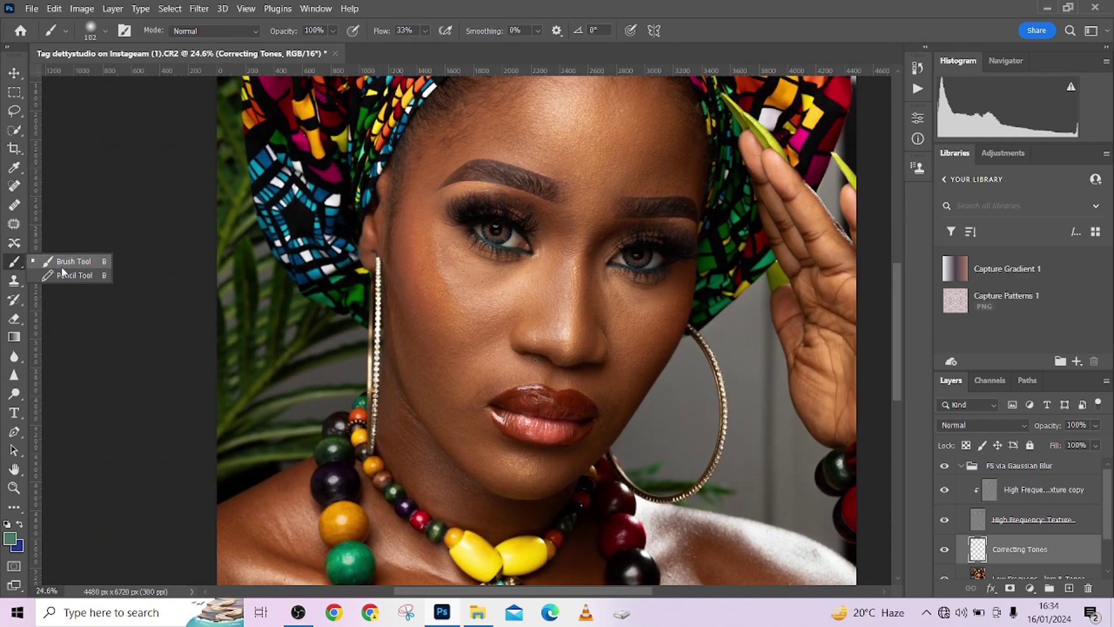
left_click(14, 507)
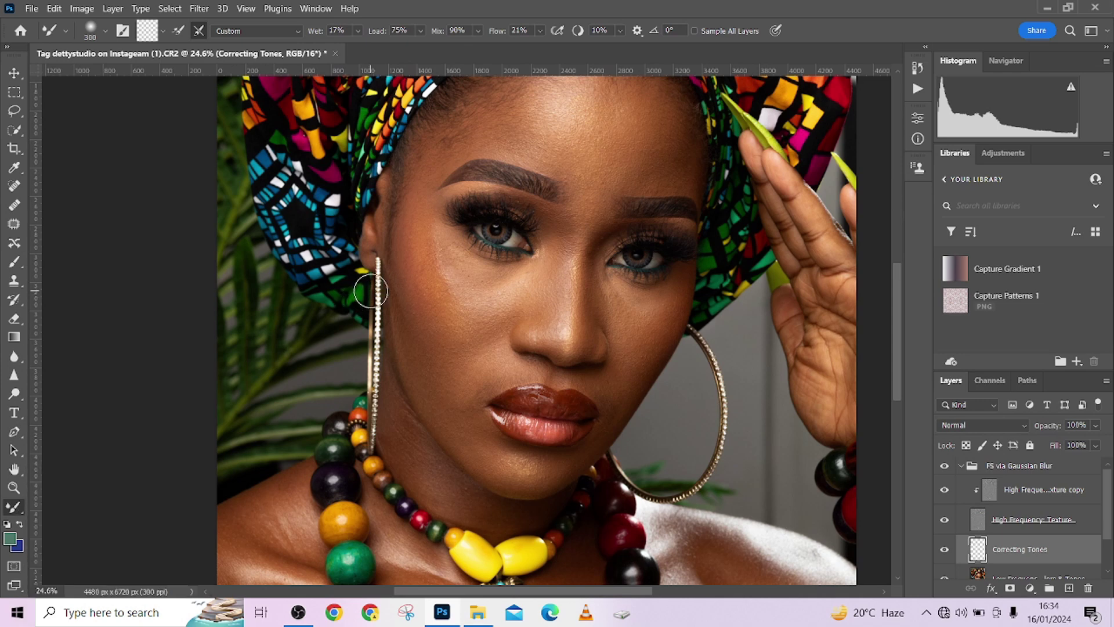
Enable brush loading after each stroke, try painting green over the cheek below the eye on the Correcting Tones layer, and undo the strokes.
left_click(177, 30)
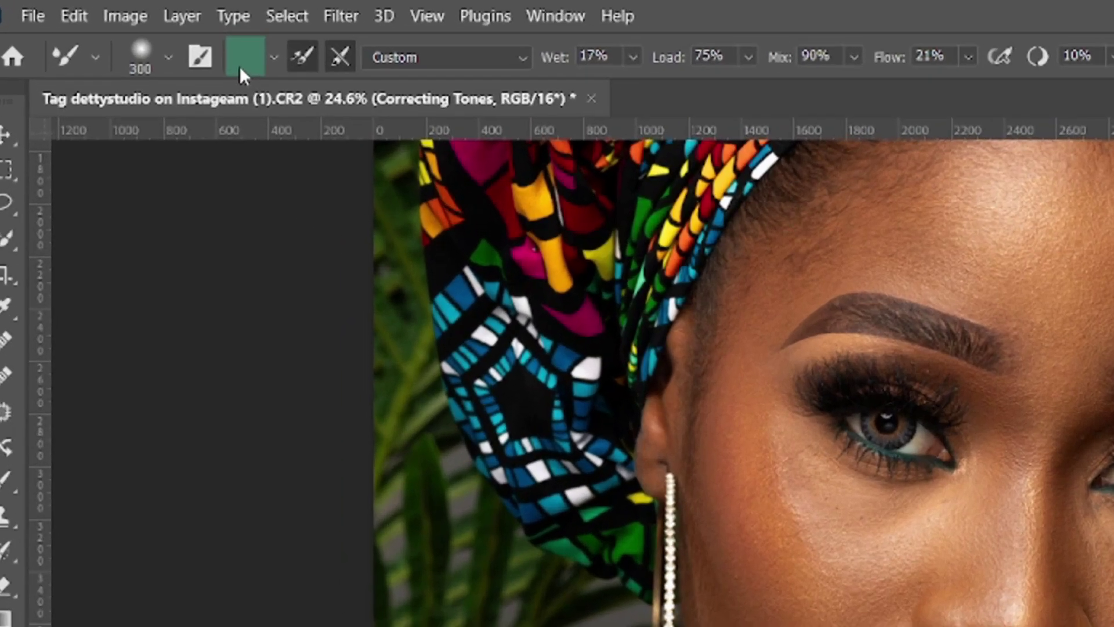
mouse_move(813, 470)
left_mouse_down()
mouse_move(900, 522)
mouse_move(969, 530)
left_mouse_up()
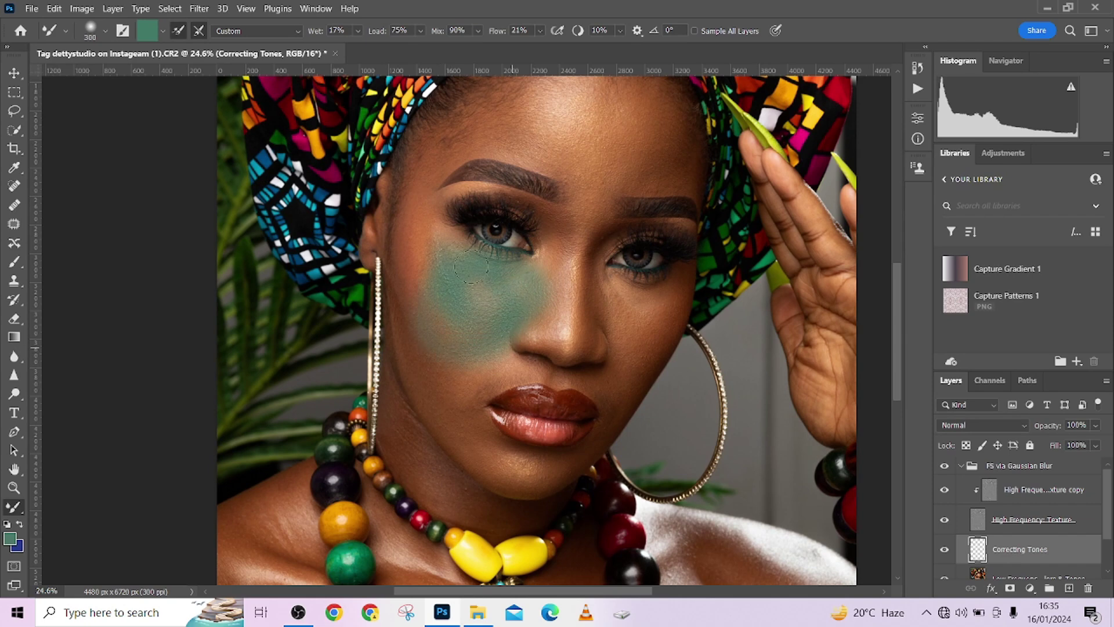
key("ctrl+z")
mouse_move(490, 273)
left_mouse_down()
mouse_move(467, 365)
mouse_move(448, 283)
mouse_move(538, 320)
mouse_move(541, 352)
mouse_move(478, 356)
mouse_move(504, 363)
left_mouse_up()
key("ctrl+z")
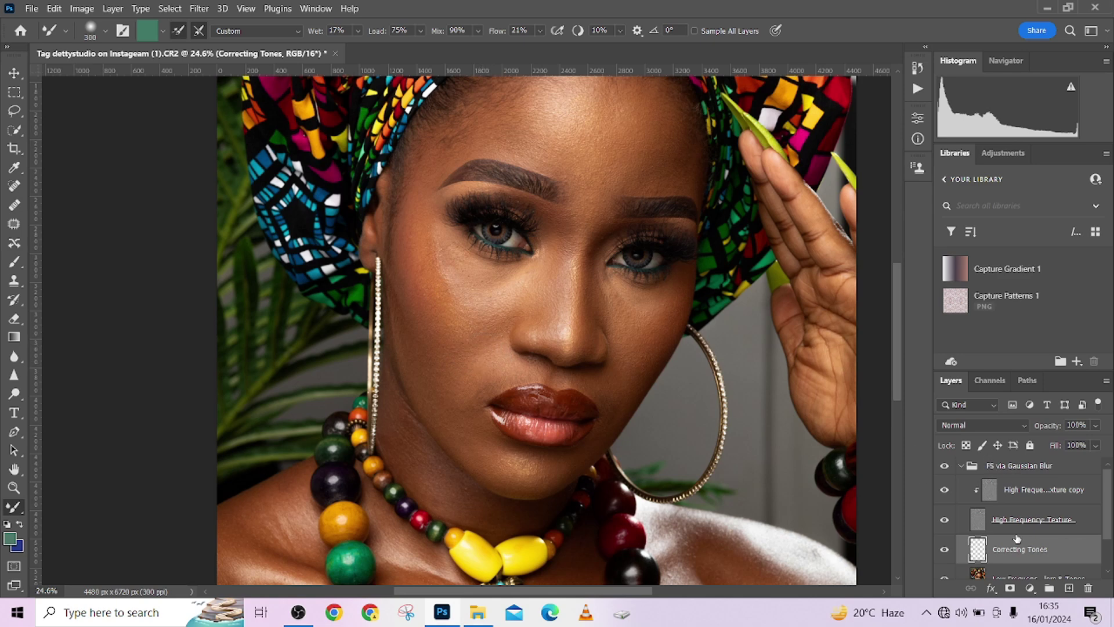
Add a blank layer above the low-frequency layer, try painting loaded green around the eye and cheek, and undo the stroke.
scroll(1018, 540, "down", 2)
left_click(1053, 535)
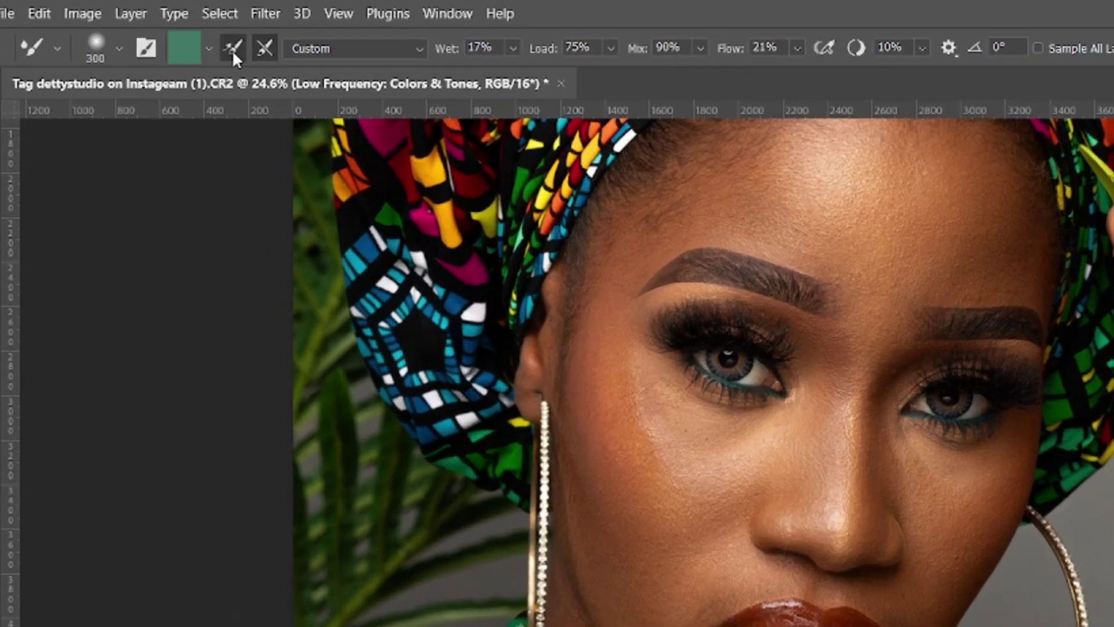
left_click(178, 31)
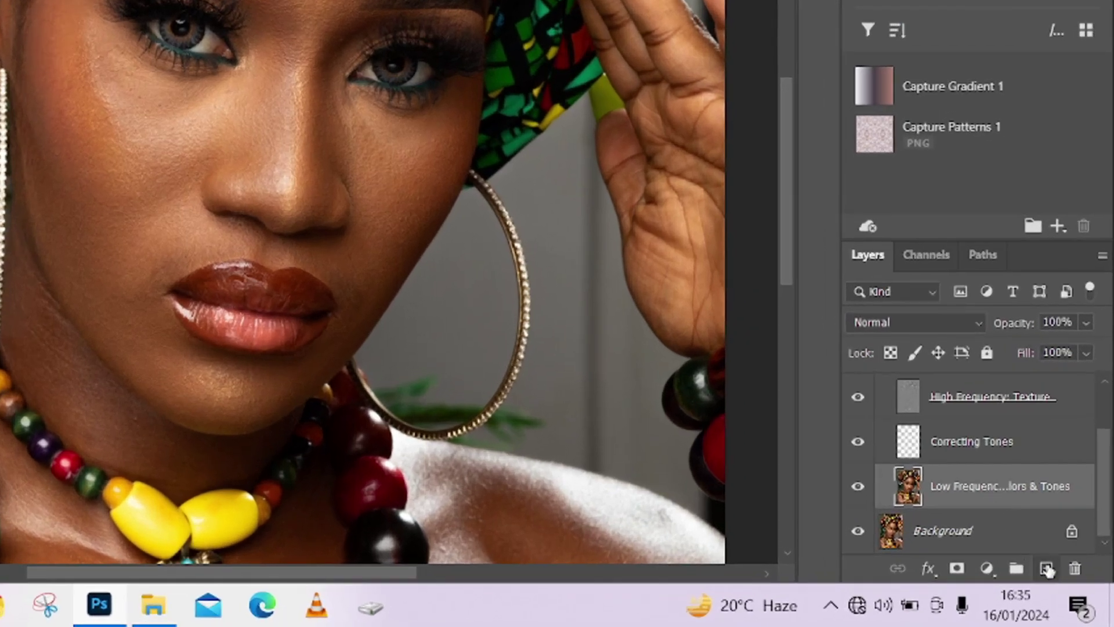
left_click(1057, 578)
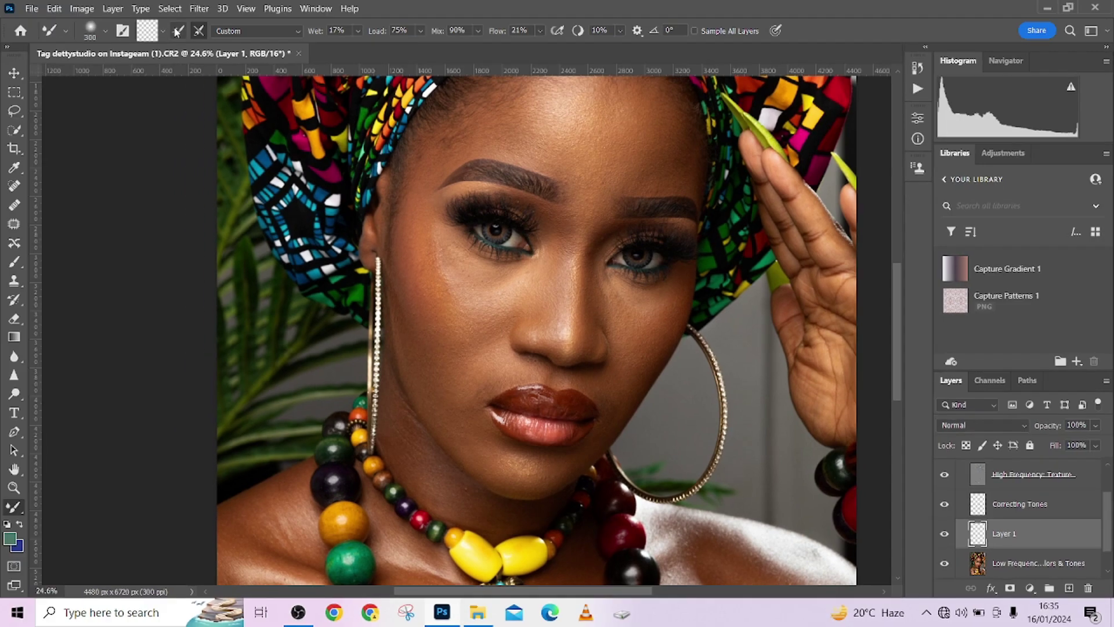
mouse_move(411, 293)
left_mouse_down()
mouse_move(446, 263)
mouse_move(511, 290)
left_mouse_up()
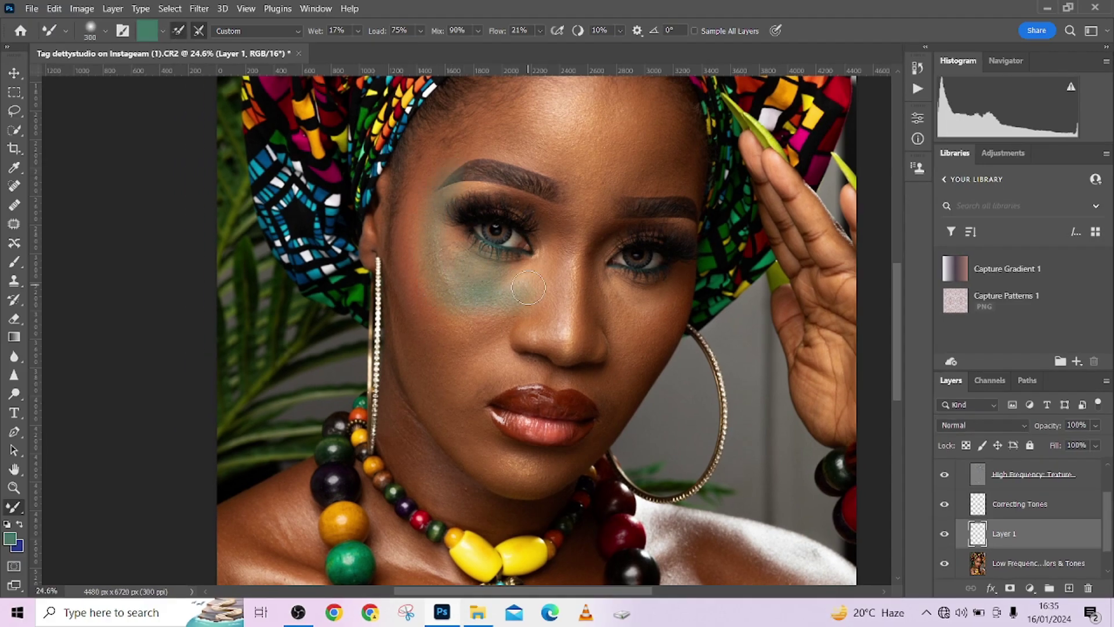
key("ctrl+z")
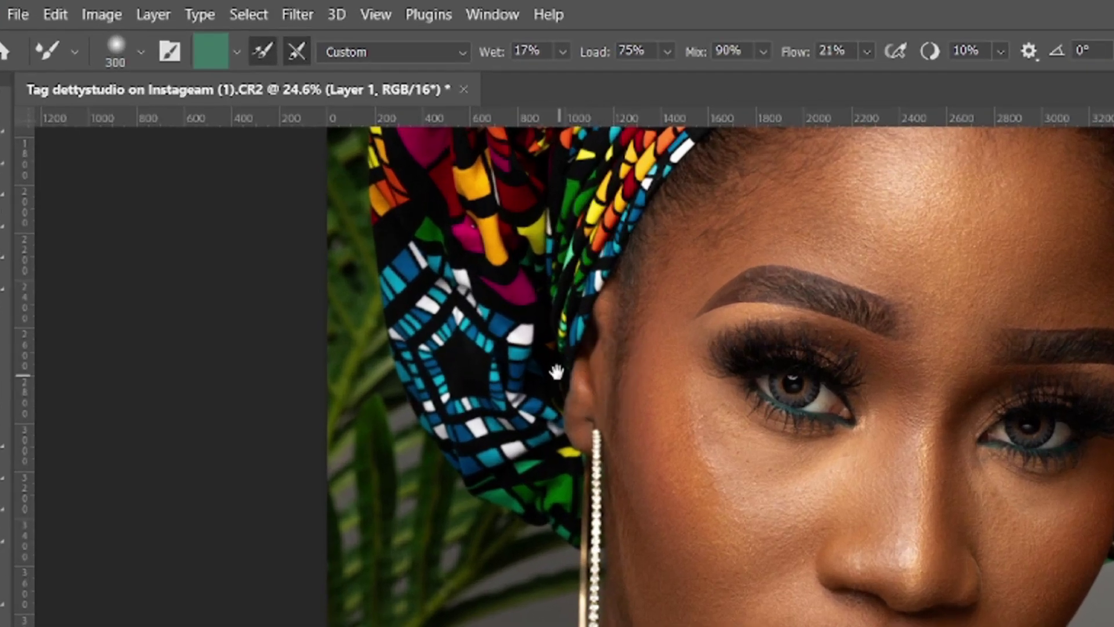
Set the Mixer Brush size to 280 px.
left_click_drag(556, 372, 621, 423)
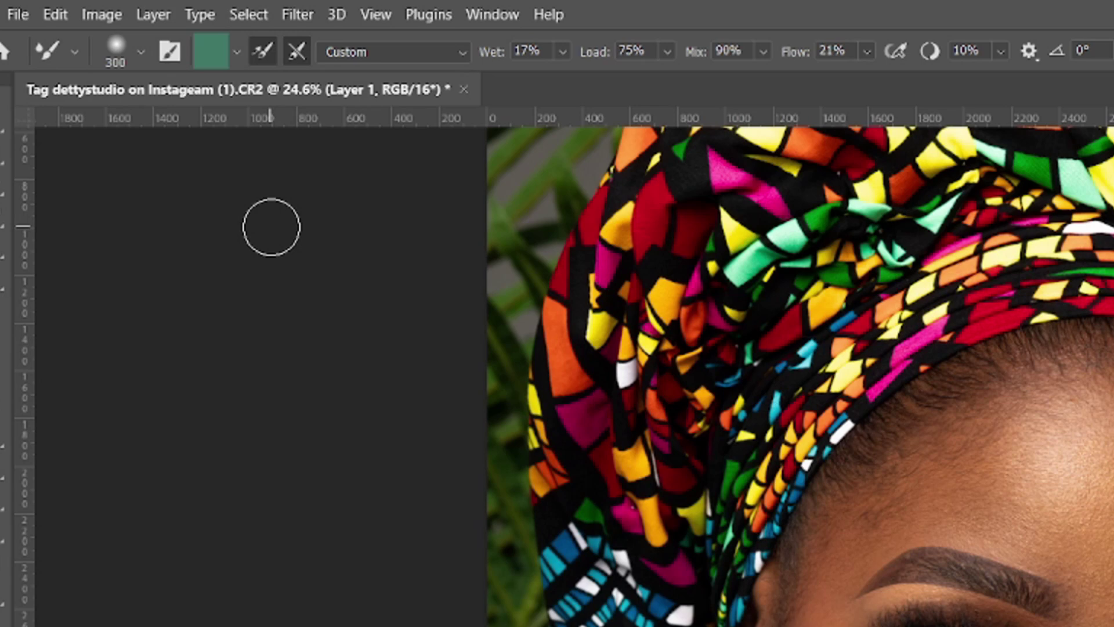
mouse_move(880, 529)
left_mouse_down()
mouse_move(891, 419)
mouse_move(859, 441)
mouse_move(875, 532)
left_mouse_up()
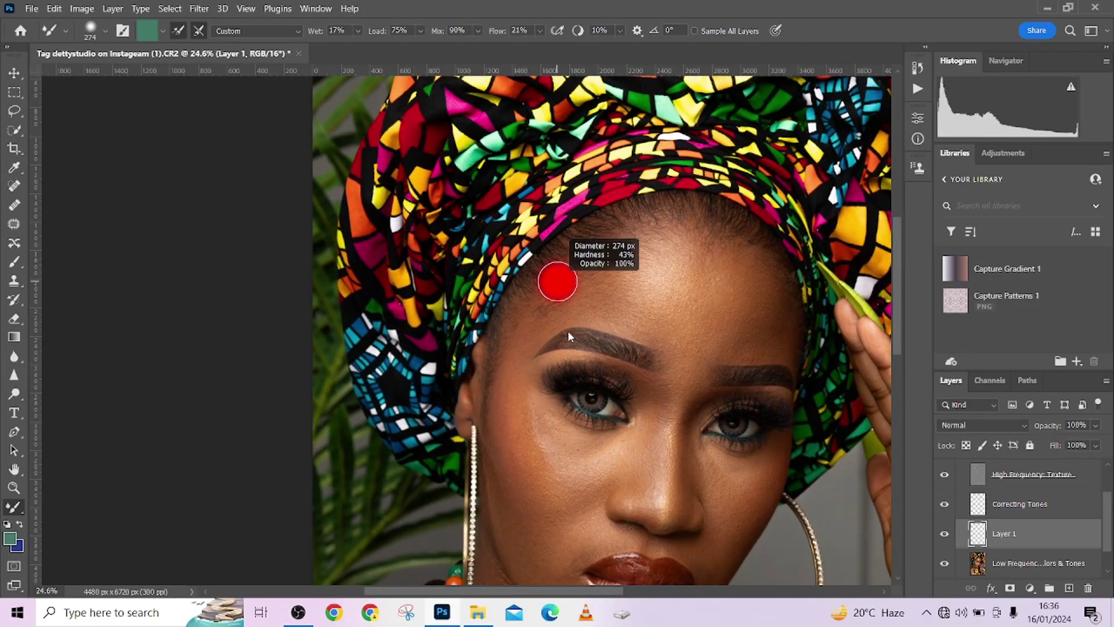
left_click_drag(578, 380, 581, 393)
scroll(452, 204, "up", 3)
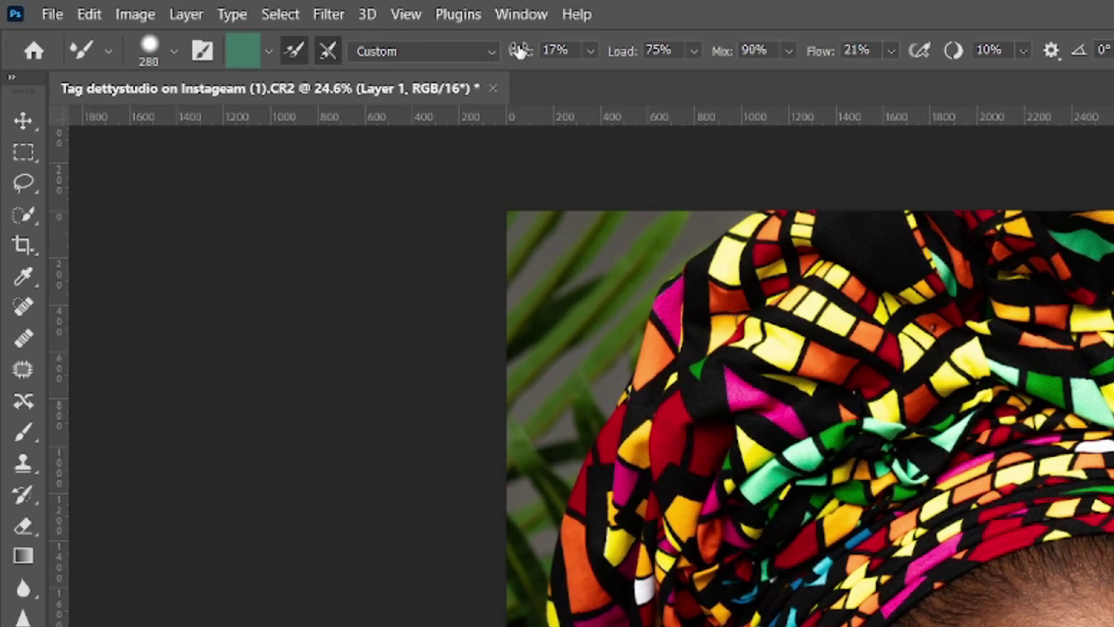
Set the Mixer Brush's Wet to 100%, try a stroke across the edge of the headwrap, and undo it.
left_click_drag(316, 31, 356, 34)
left_click_drag(587, 56, 661, 54)
left_click_drag(705, 400, 630, 329)
key("ctrl+z")
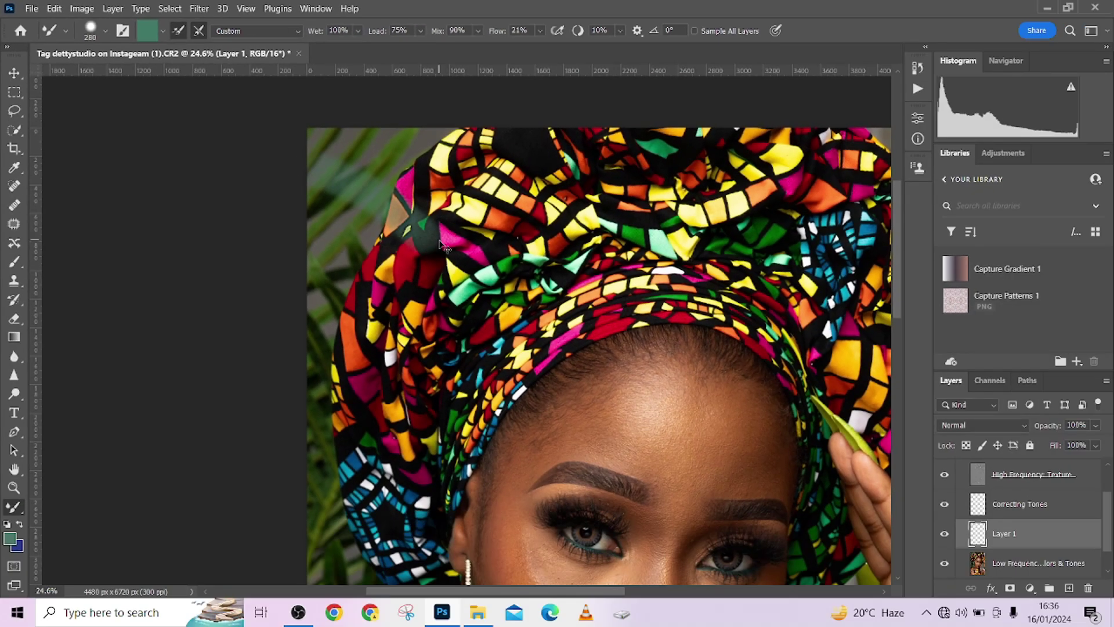
Duplicate the Low Frequency: Colors & Tones layer and delete the blank Layer 1 above it.
scroll(394, 187, "up", 8)
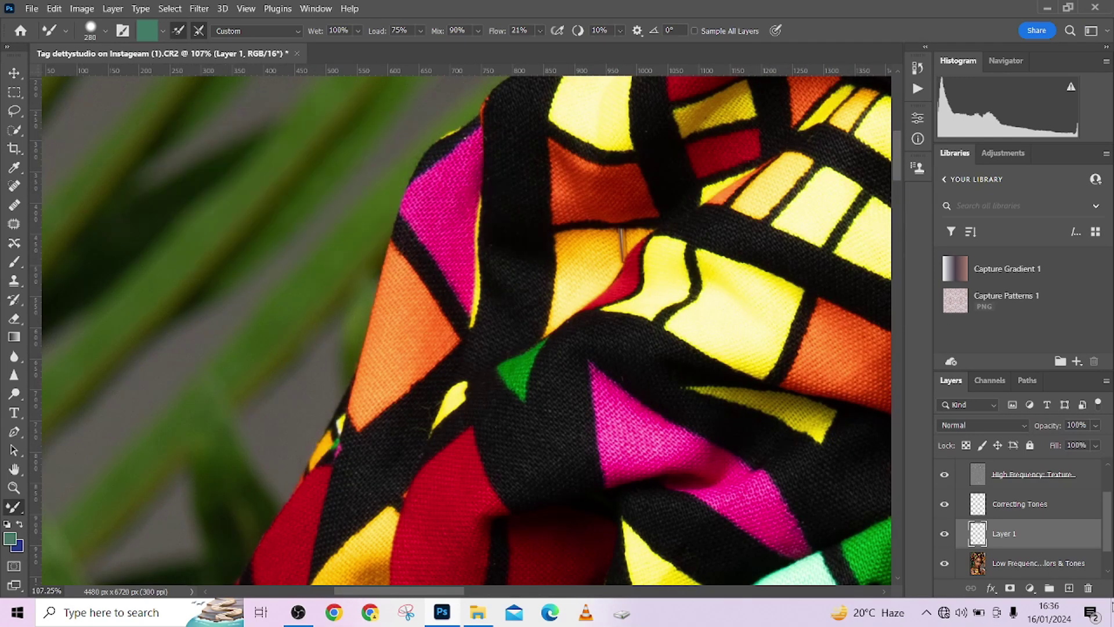
left_click(1044, 566)
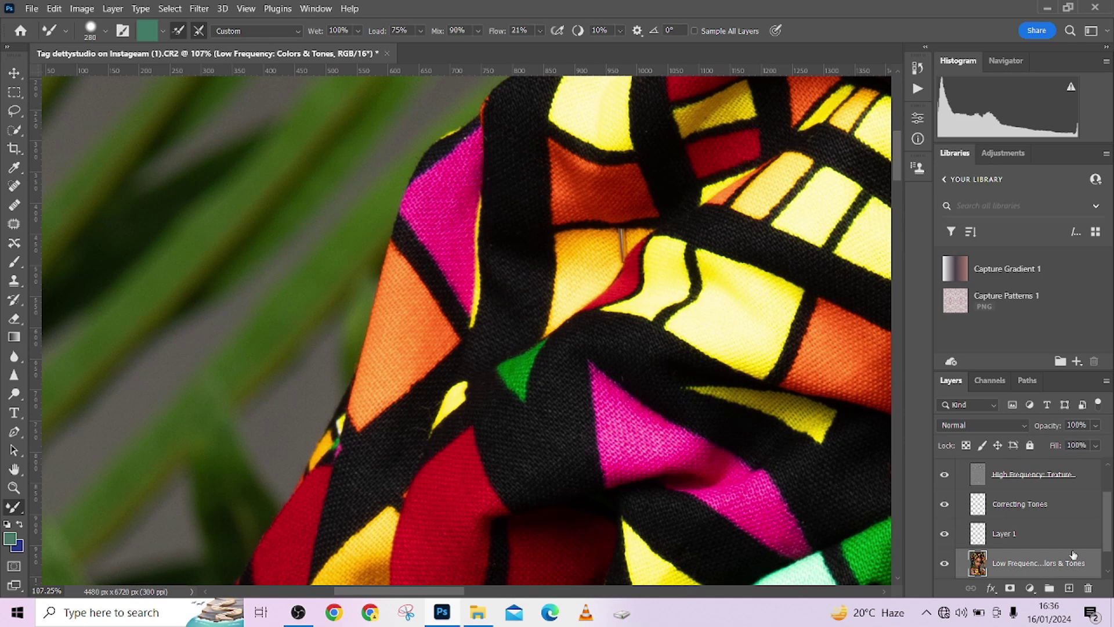
key("ctrl+j")
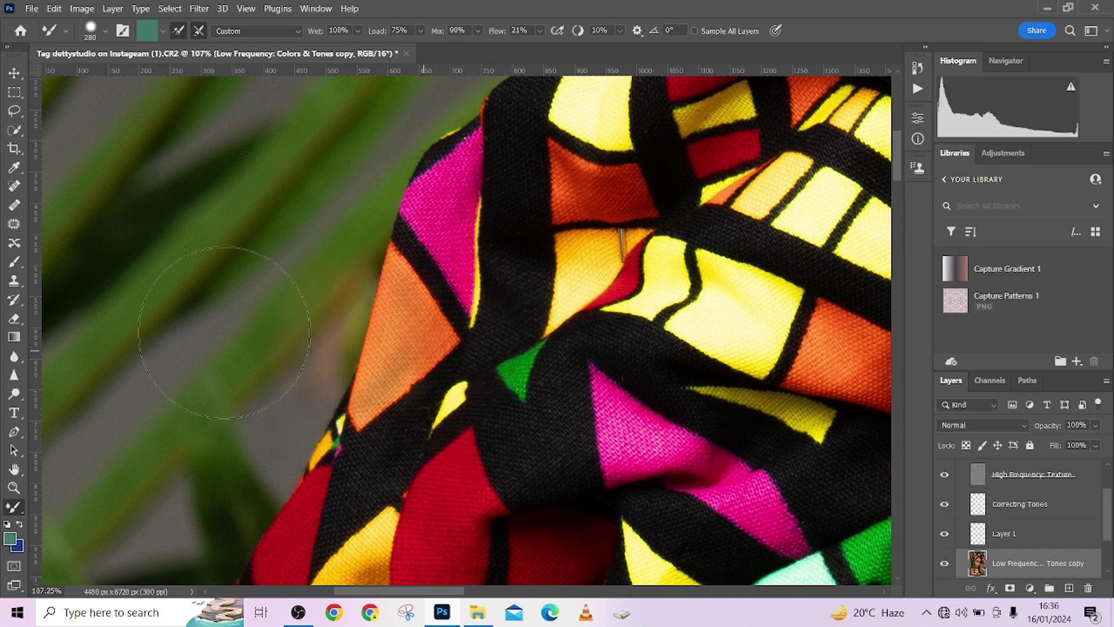
left_click_drag(1045, 531, 1089, 587)
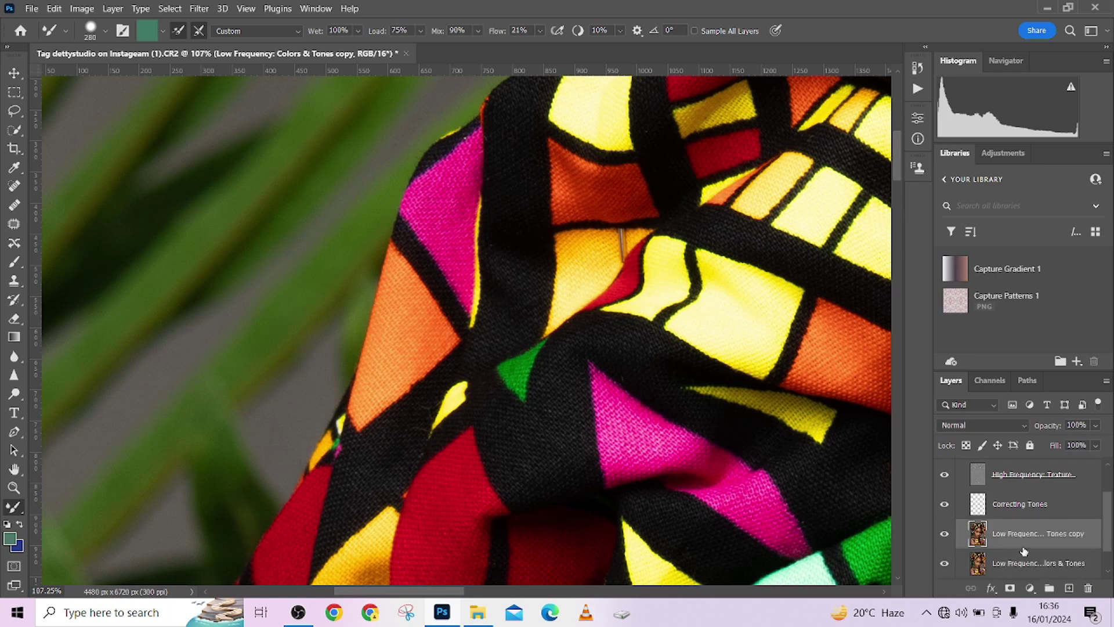
Reduce the Mixer Brush size to 100 px.
key("bracketleft")
key("bracketleft")
key("bracketleft")
key("bracketleft")
key("bracketleft")
key("bracketleft")
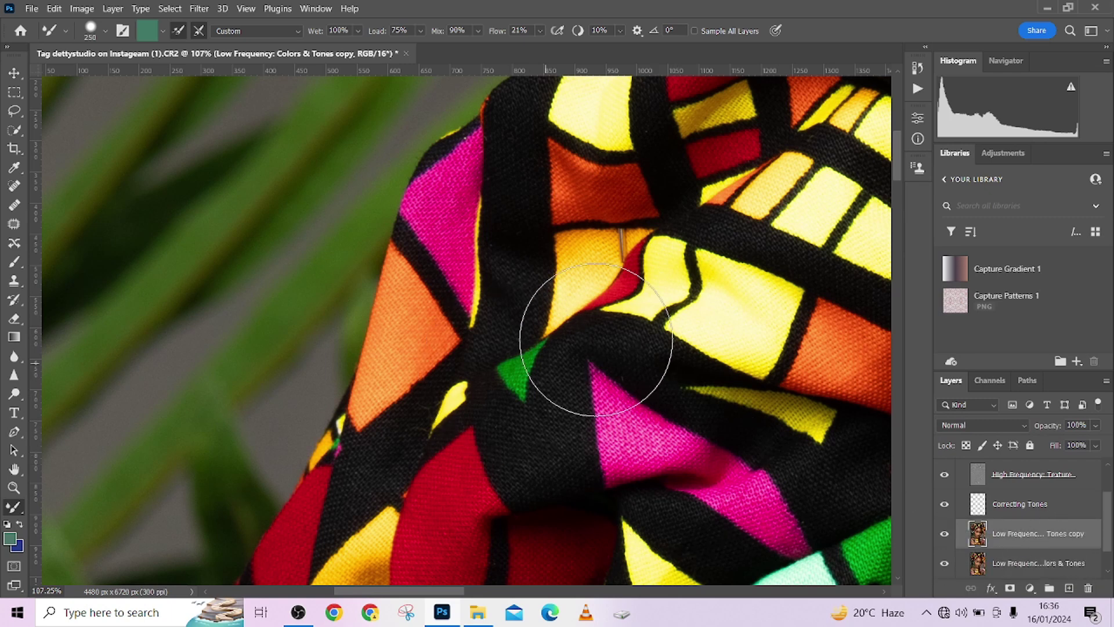
Try smearing the orange patch of the headwrap outward over the blurred leaves, and undo the strokes.
mouse_move(424, 297)
left_mouse_down()
mouse_move(325, 264)
mouse_move(137, 236)
mouse_move(35, 255)
left_mouse_up()
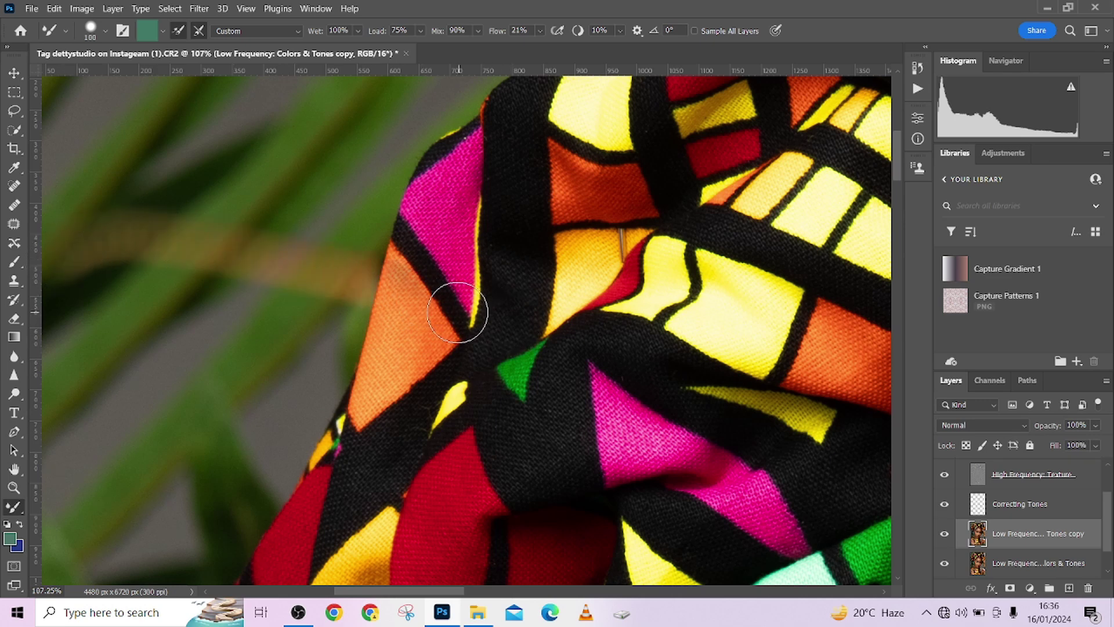
mouse_move(447, 279)
left_mouse_down()
mouse_move(437, 300)
mouse_move(238, 272)
left_mouse_up()
mouse_move(435, 293)
left_mouse_down()
mouse_move(236, 272)
mouse_move(217, 284)
left_mouse_up()
mouse_move(391, 299)
left_mouse_down()
mouse_move(318, 273)
mouse_move(285, 278)
left_mouse_up()
key("ctrl+z")
key("ctrl+z")
key("ctrl+z")
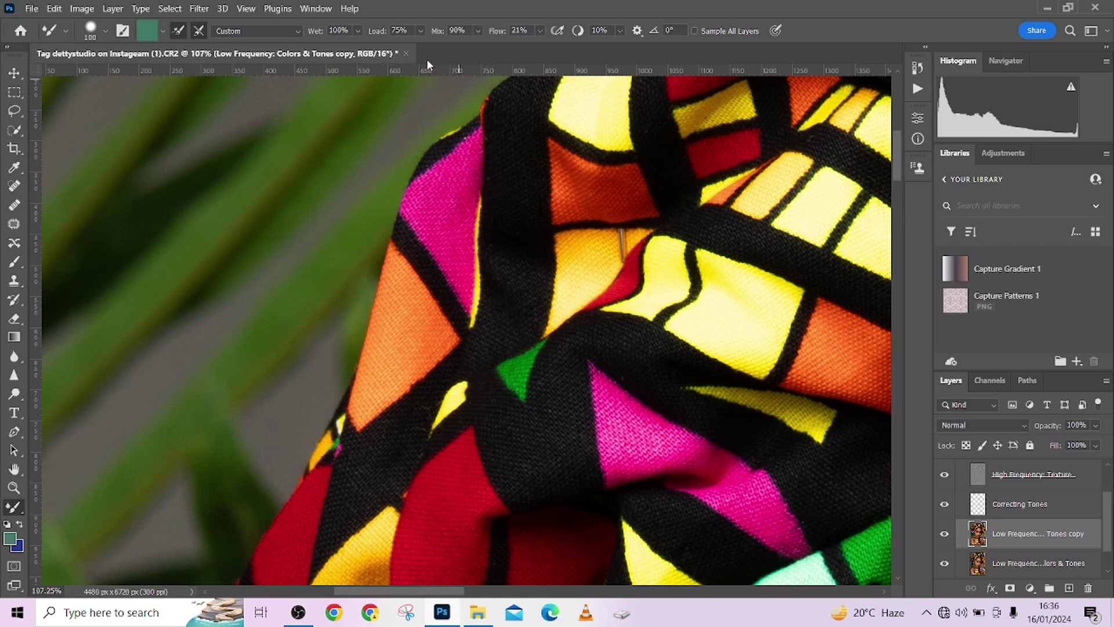
Set the brush to 70 px with 70% Flow, try smearing the orange patch over the leaves, and undo the stroke.
key("bracketleft")
key("bracketleft")
key("bracketleft")
left_click_drag(501, 34, 529, 34)
left_click_drag(406, 287, 216, 282)
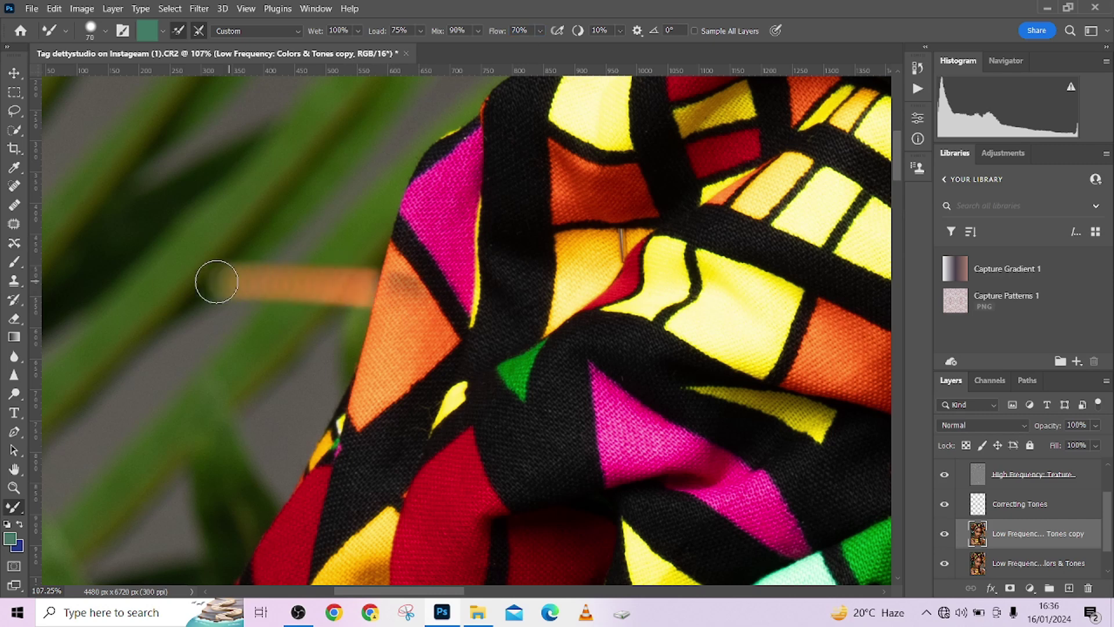
key("ctrl+z")
Smear the headwrap's edge over the leaves with an 80 px brush, and set Wet to 3%.
key("bracketright")
mouse_move(410, 249)
left_mouse_down()
mouse_move(193, 236)
mouse_move(116, 249)
mouse_move(130, 284)
left_mouse_up()
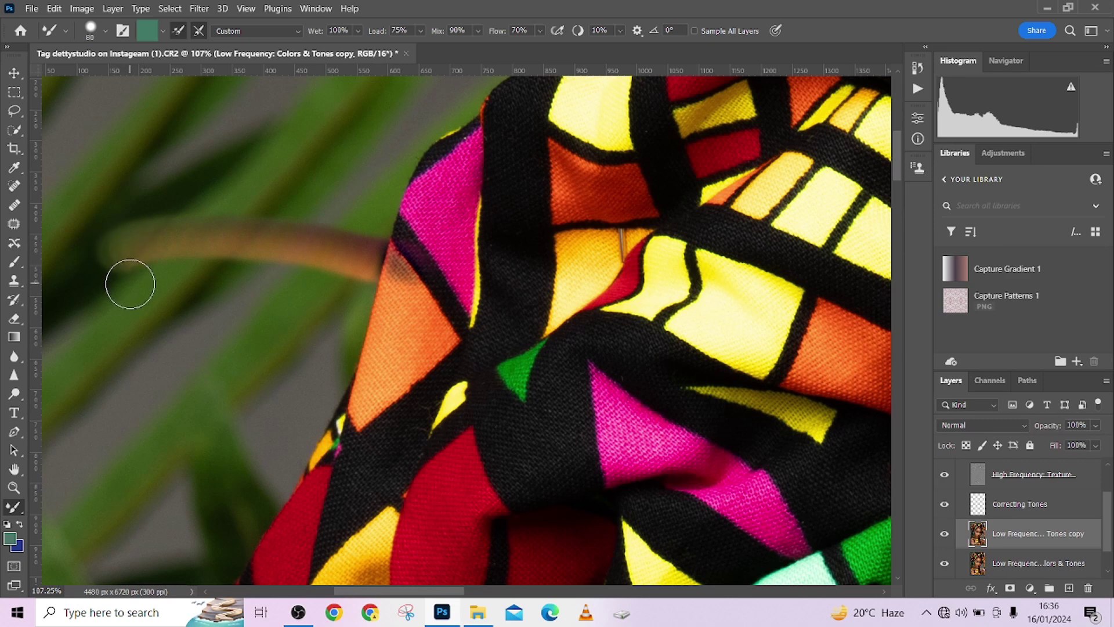
left_click_drag(323, 33, 248, 34)
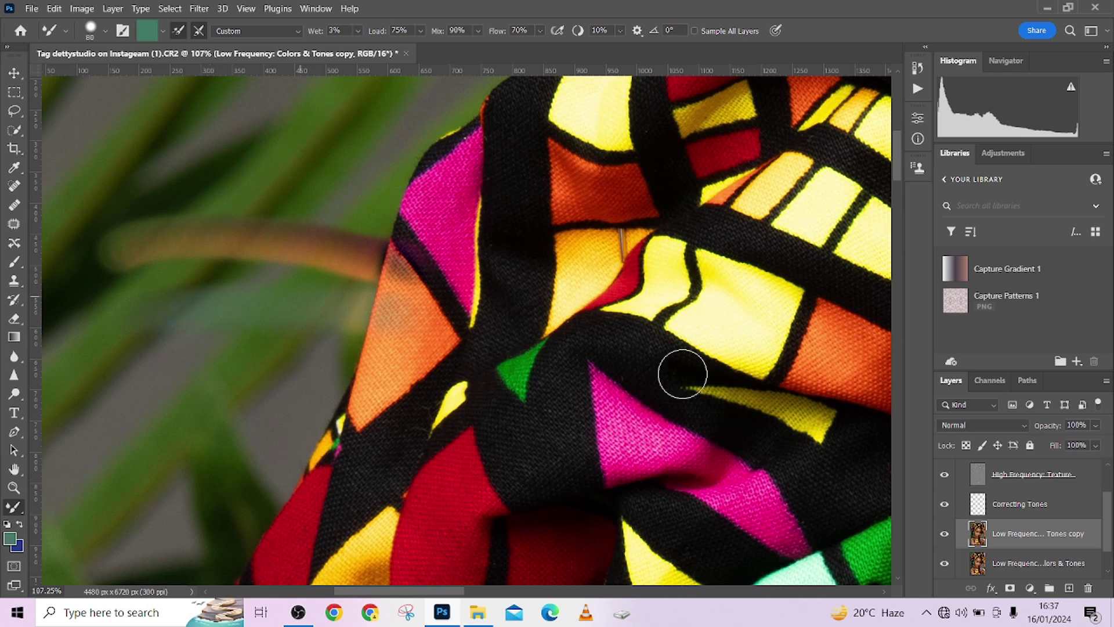
Try deleting the low-frequency copy layer and undo the deletion.
left_click_drag(1088, 533, 1086, 587)
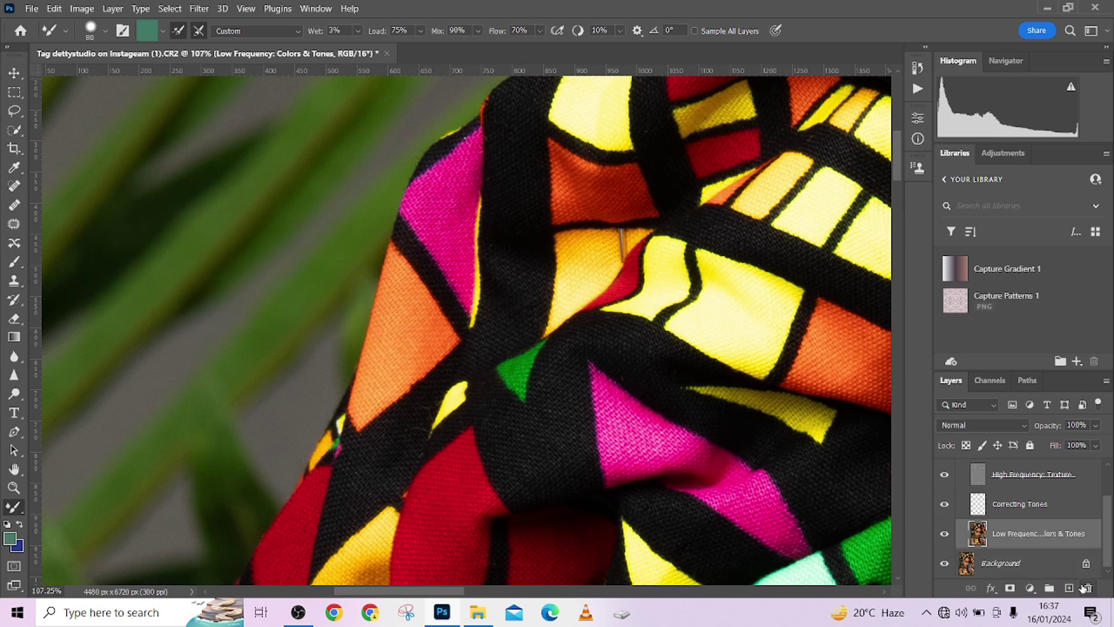
key("ctrl+z")
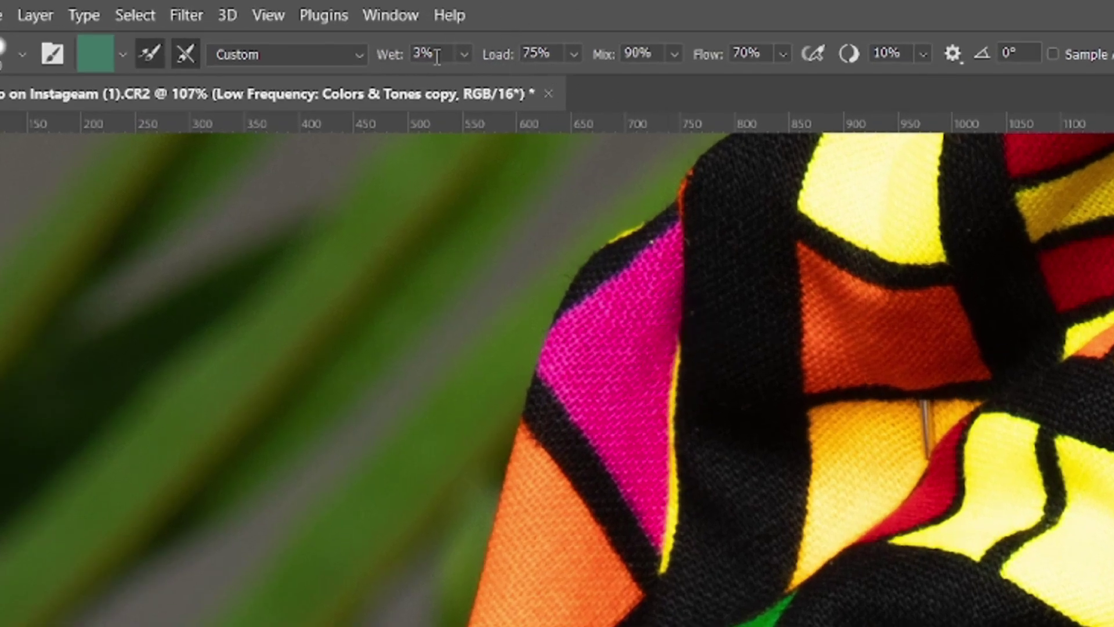
Set Wet to 34%, add a new blank layer, try a short stroke beside the headwrap's edge, and undo it.
left_click_drag(386, 54, 425, 68)
key("ctrl+shift+alt+n")
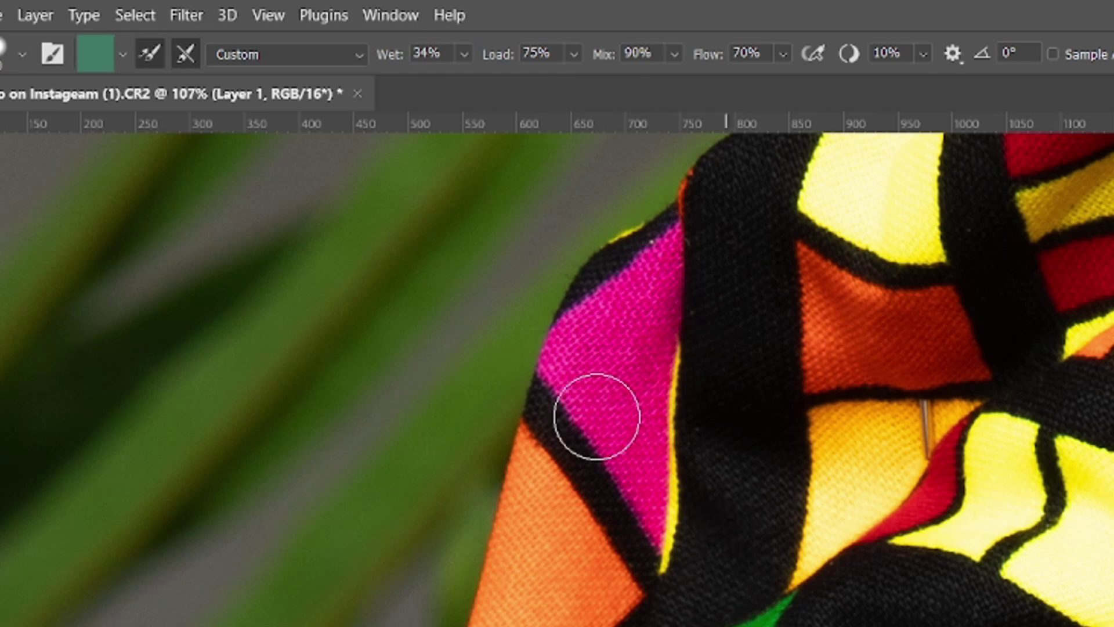
left_click_drag(472, 472, 493, 464)
key("ctrl+z")
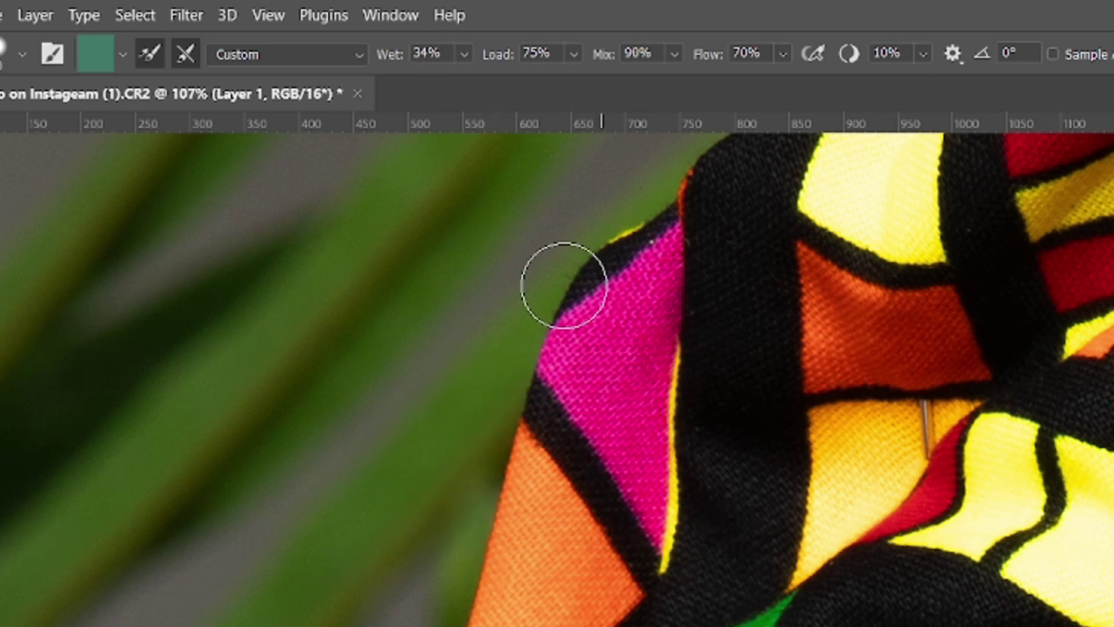
Paint green test strokes over the headwrap's edge on Layer 1, undoing the first one before painting again.
mouse_move(601, 442)
left_mouse_down()
mouse_move(542, 373)
mouse_move(597, 386)
mouse_move(699, 582)
mouse_move(515, 606)
mouse_move(385, 590)
left_mouse_up()
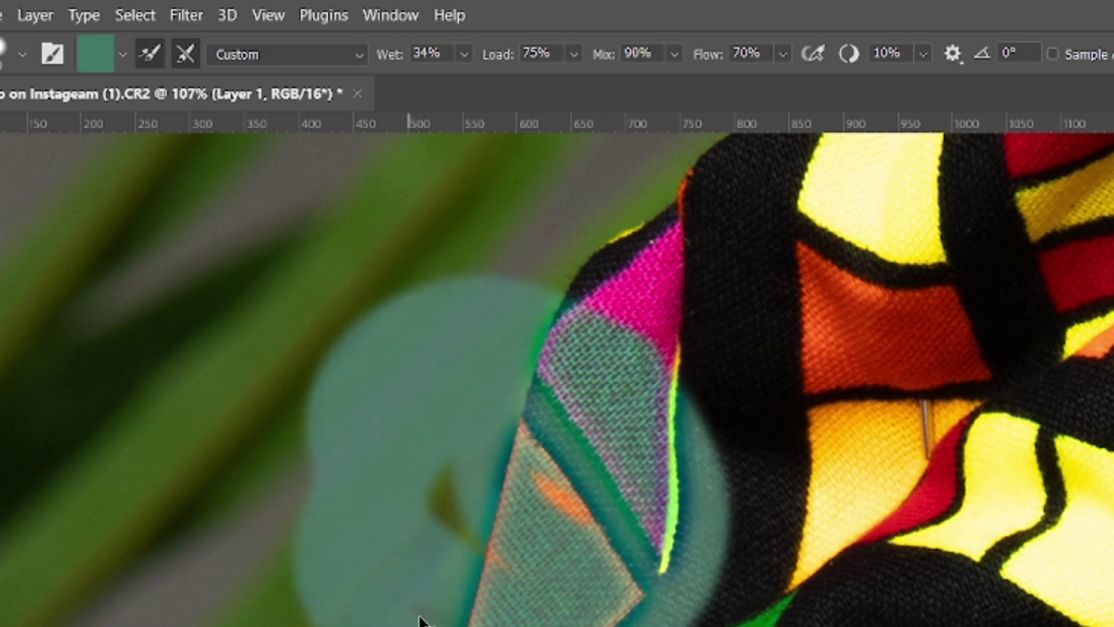
key("ctrl+z")
mouse_move(546, 360)
left_mouse_down()
mouse_move(622, 367)
mouse_move(510, 521)
left_mouse_up()
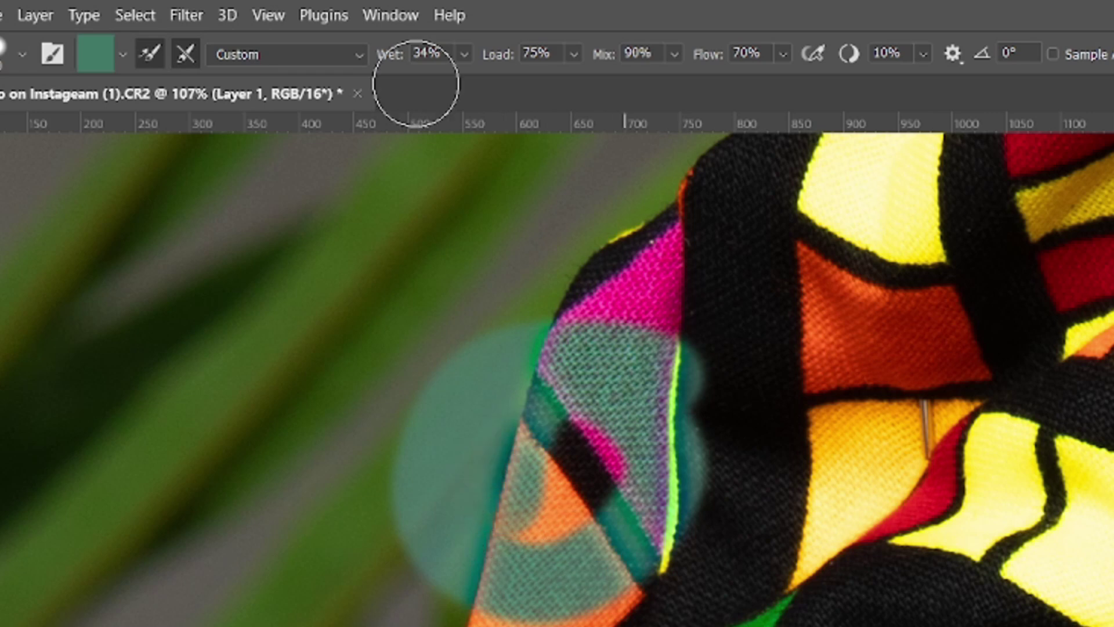
Set the Mixer Brush's Load to 2% and its Flow to 24%.
left_click_drag(503, 63, 393, 63)
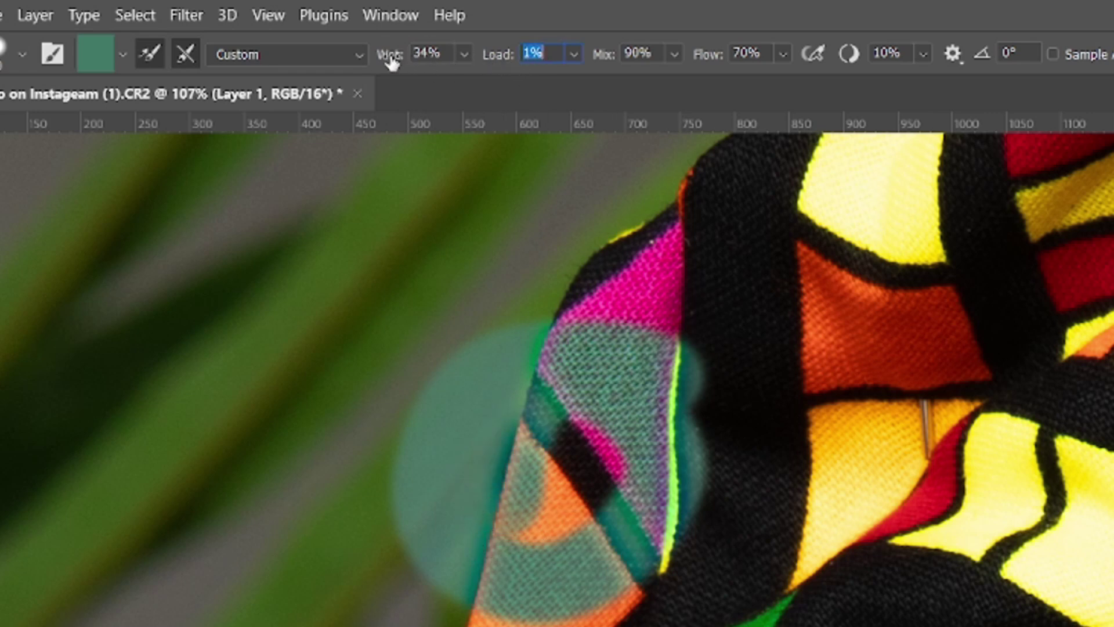
key("Up")
key("Return")
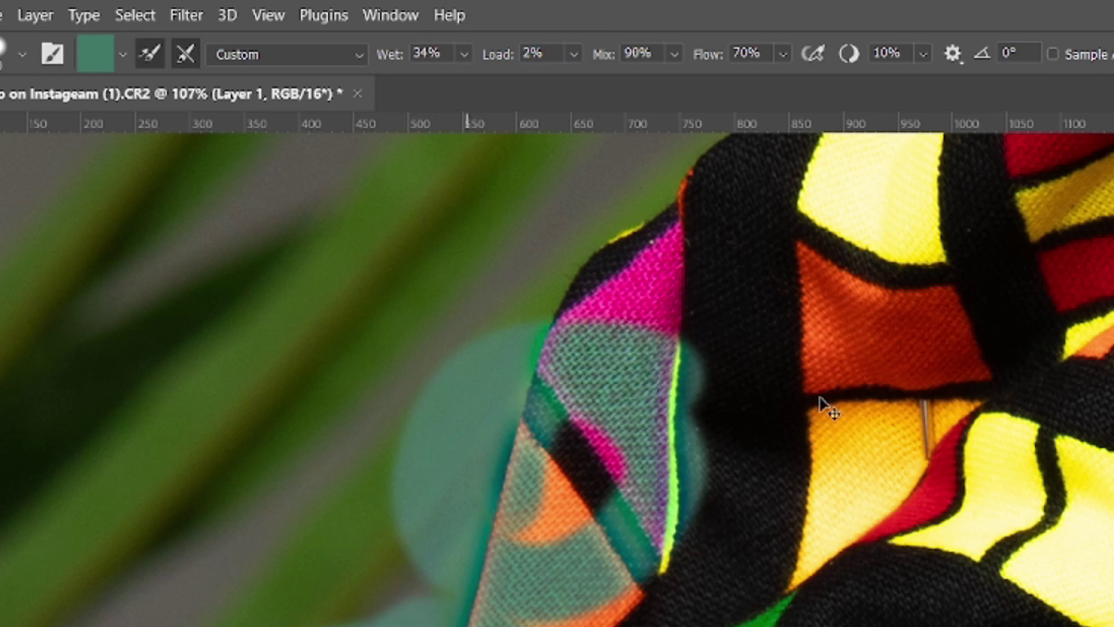
left_click_drag(709, 53, 650, 61)
key("Return")
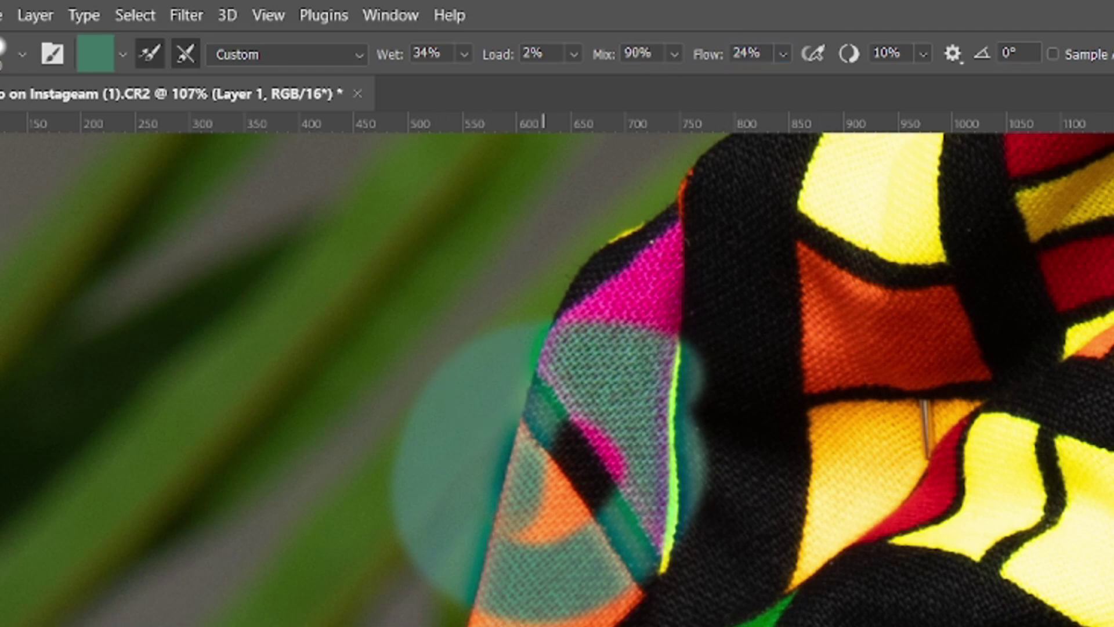
Set both the Flow and the Load of the Mixer Brush to 100%.
left_click_drag(704, 54, 840, 87)
key("Return")
left_click_drag(492, 58, 666, 87)
key("Return")
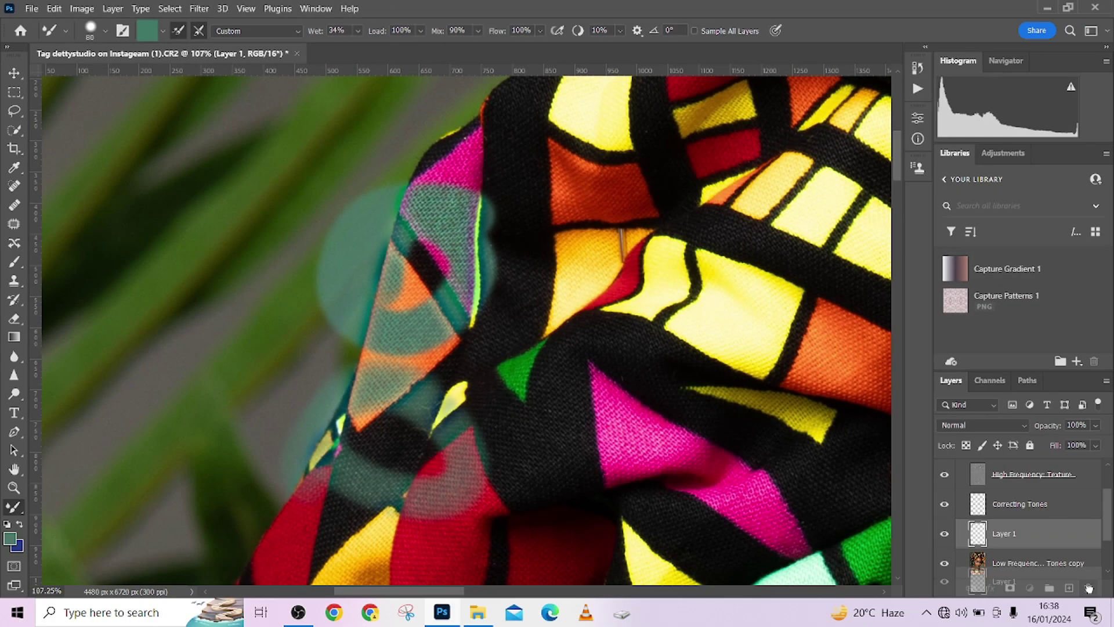
Discard the green test strokes so that an empty Layer 1 is selected above the low-frequency copy.
left_click(1021, 563)
key("ctrl+z")
left_click(1021, 533)
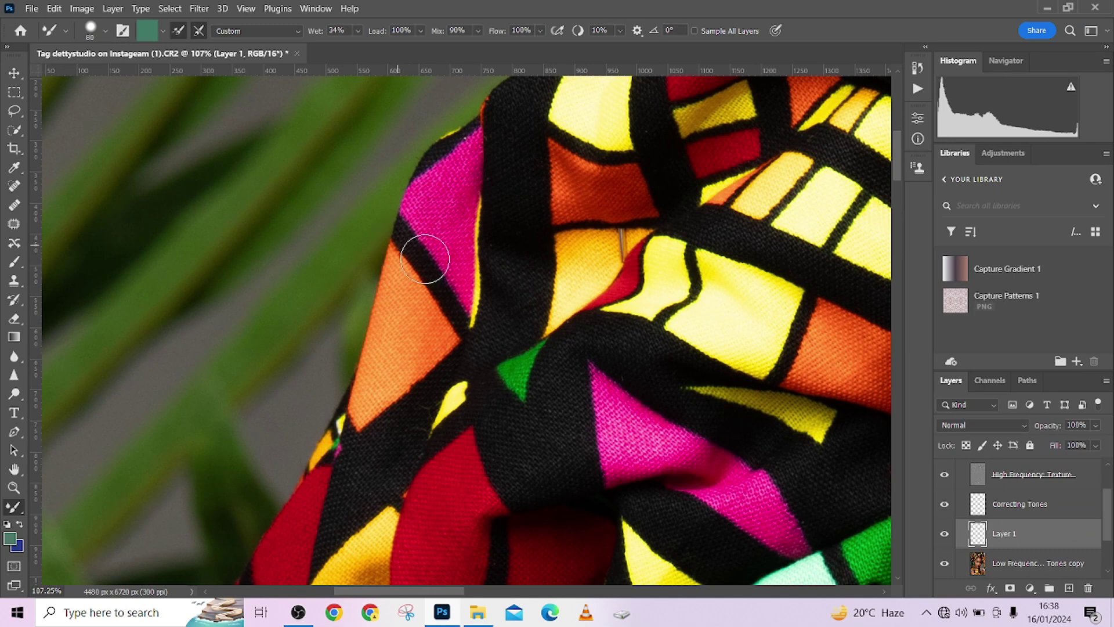
Paint a green loop over the headwrap's edge, set Load to 2%, and paint a second loop below it.
mouse_move(410, 217)
left_mouse_down()
mouse_move(338, 246)
mouse_move(466, 345)
mouse_move(397, 198)
mouse_move(413, 243)
left_mouse_up()
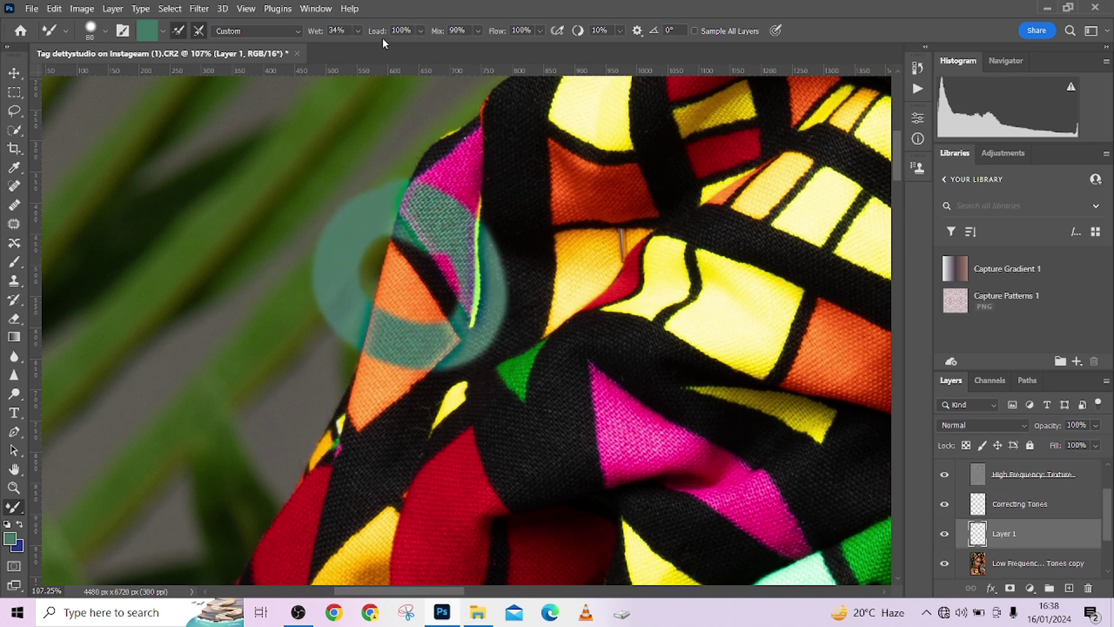
left_click_drag(378, 31, 302, 30)
mouse_move(405, 398)
left_mouse_down()
mouse_move(291, 416)
mouse_move(366, 506)
mouse_move(416, 440)
mouse_move(381, 424)
mouse_move(419, 492)
left_mouse_up()
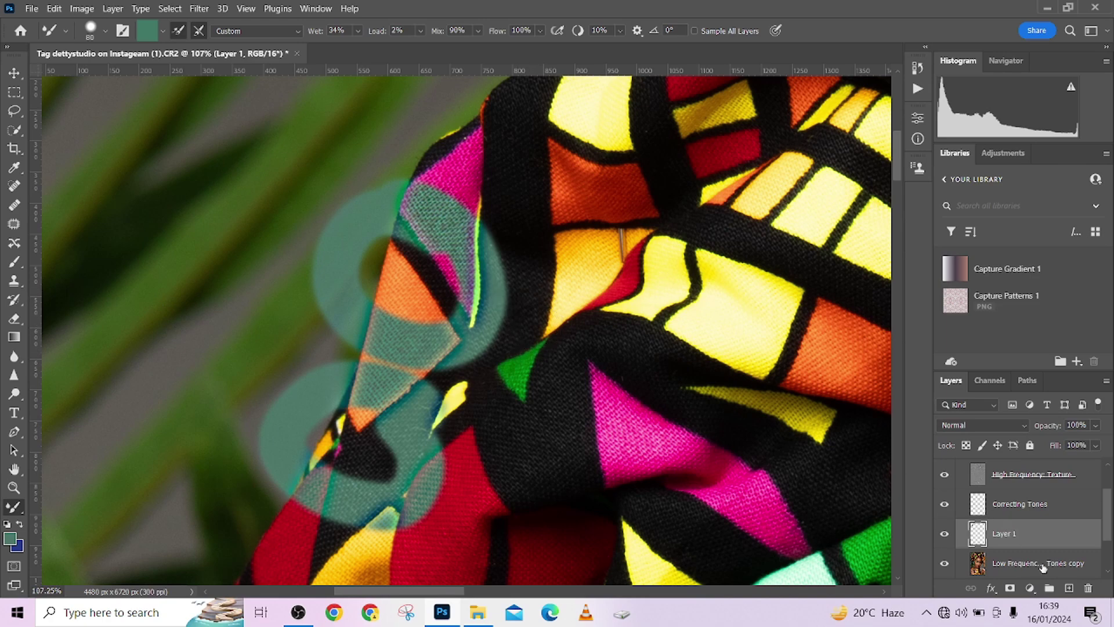
Delete Layer 1 and show only the Correcting Tones layer.
left_click(1087, 588)
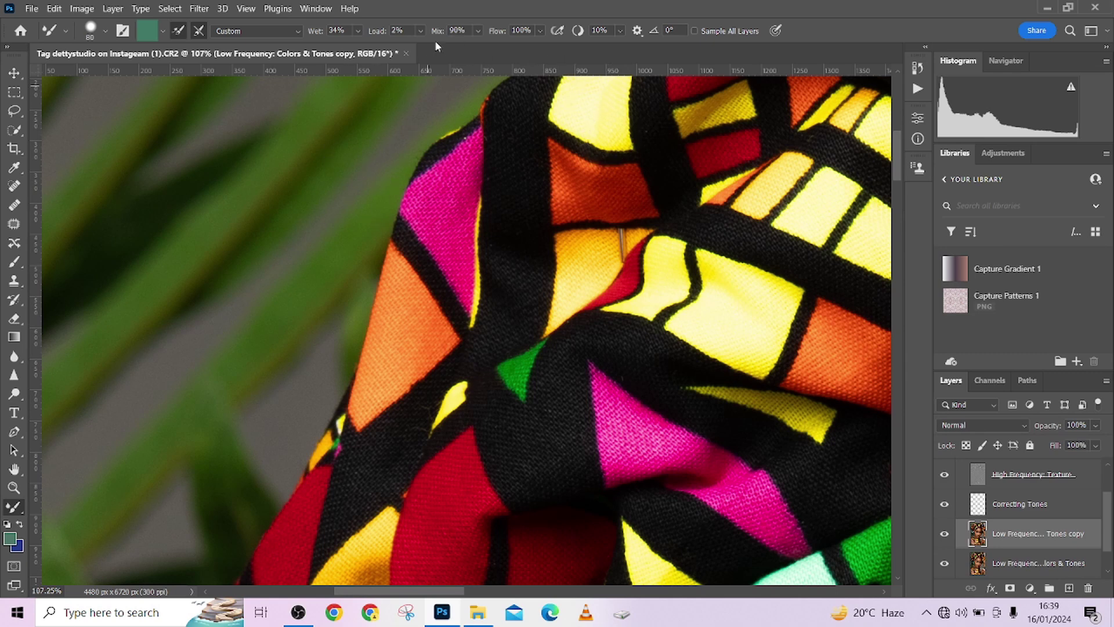
left_click(1036, 513)
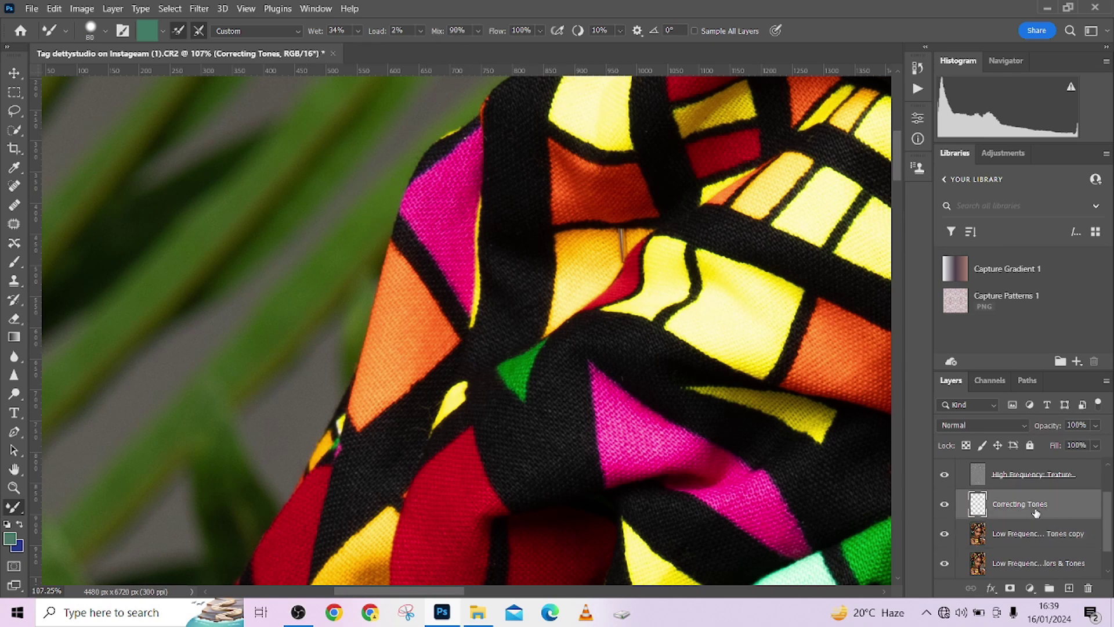
left_click(945, 506, "alt")
Try painting overlapping green loops on the isolated Correcting Tones layer, and undo the painting.
left_click(376, 214)
mouse_move(251, 406)
left_mouse_down()
mouse_move(379, 205)
mouse_move(475, 296)
mouse_move(458, 321)
mouse_move(385, 323)
left_mouse_up()
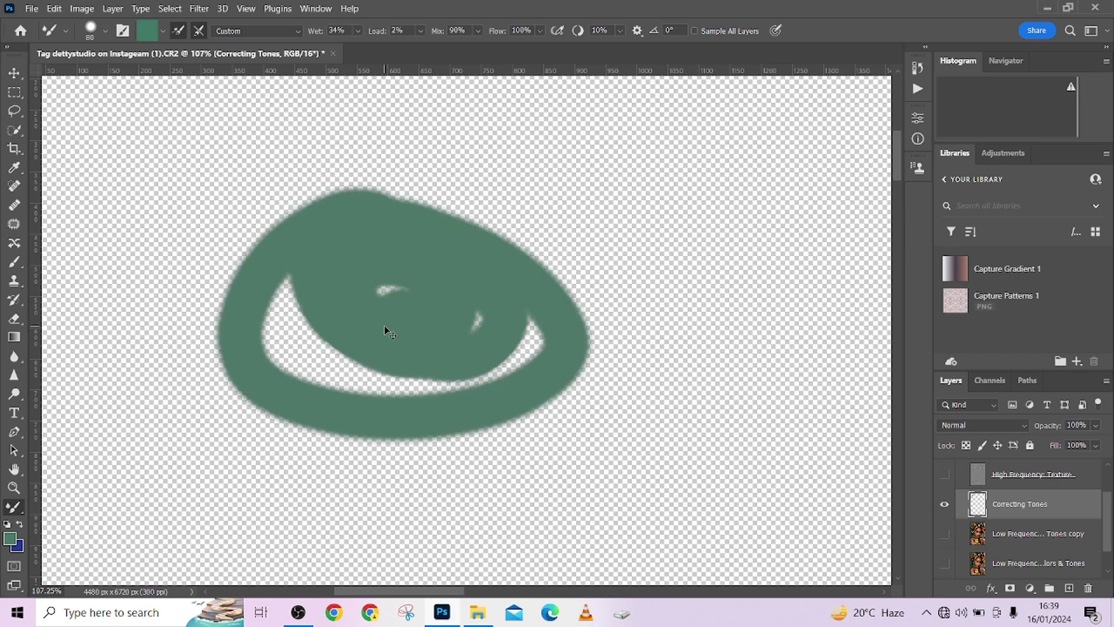
key("ctrl+z")
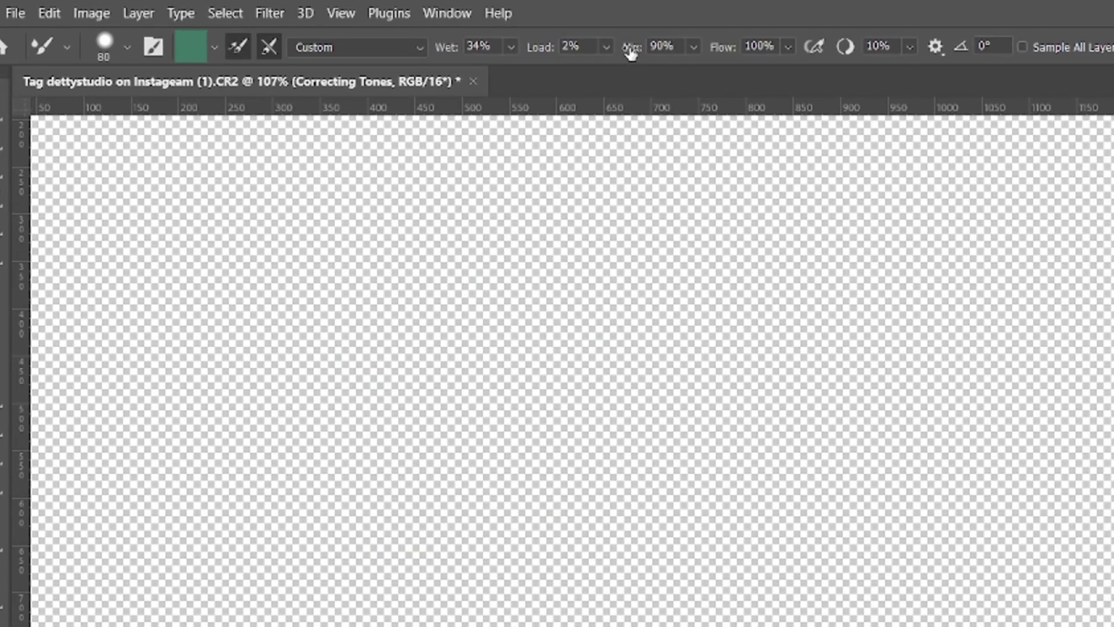
Set Wet to 12%, Load to 1% and Mix to 100%, and paint a large green loop on the isolated layer.
left_click_drag(631, 52, 645, 52)
left_click_drag(458, 55, 361, 55)
left_click_drag(461, 50, 464, 56)
left_click_drag(534, 47, 517, 51)
left_click_drag(444, 52, 447, 55)
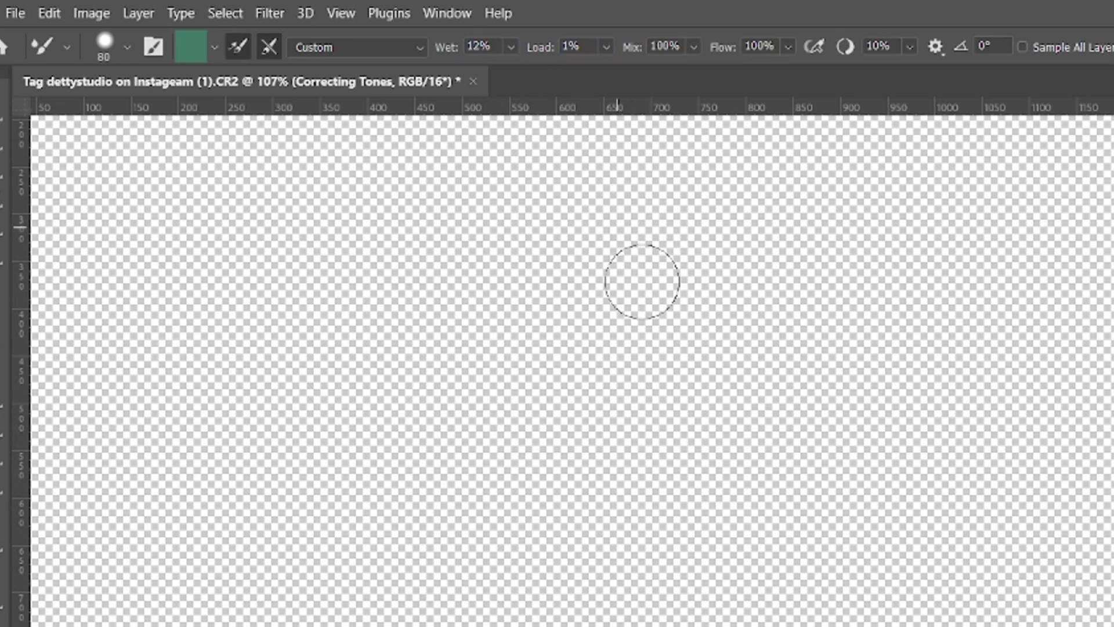
left_click_drag(627, 229, 514, 258)
mouse_move(341, 442)
left_mouse_down()
mouse_move(493, 211)
mouse_move(423, 407)
left_mouse_up()
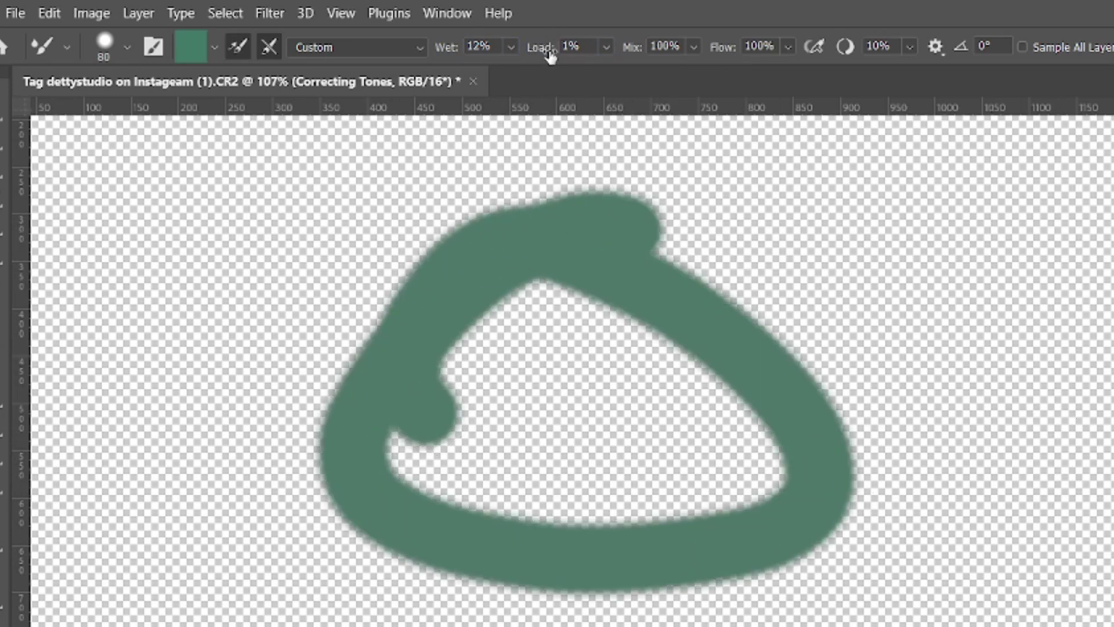
Set Mix to 0%, paint a rounded green shape inside the loop, and compare the strokes up close.
mouse_move(633, 51)
left_mouse_down()
mouse_move(809, 75)
mouse_move(563, 50)
left_mouse_up()
mouse_move(557, 354)
left_mouse_down()
mouse_move(602, 441)
mouse_move(651, 387)
mouse_move(548, 385)
mouse_move(546, 416)
mouse_move(623, 471)
left_mouse_up()
scroll(598, 389, "up", 5)
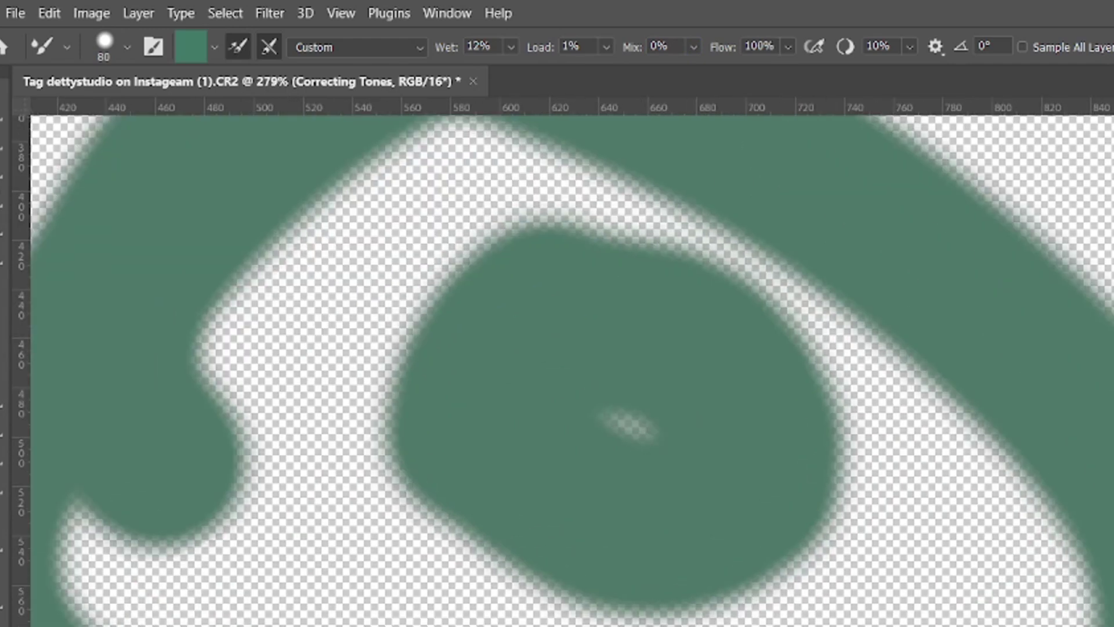
scroll(883, 583, "down", 4)
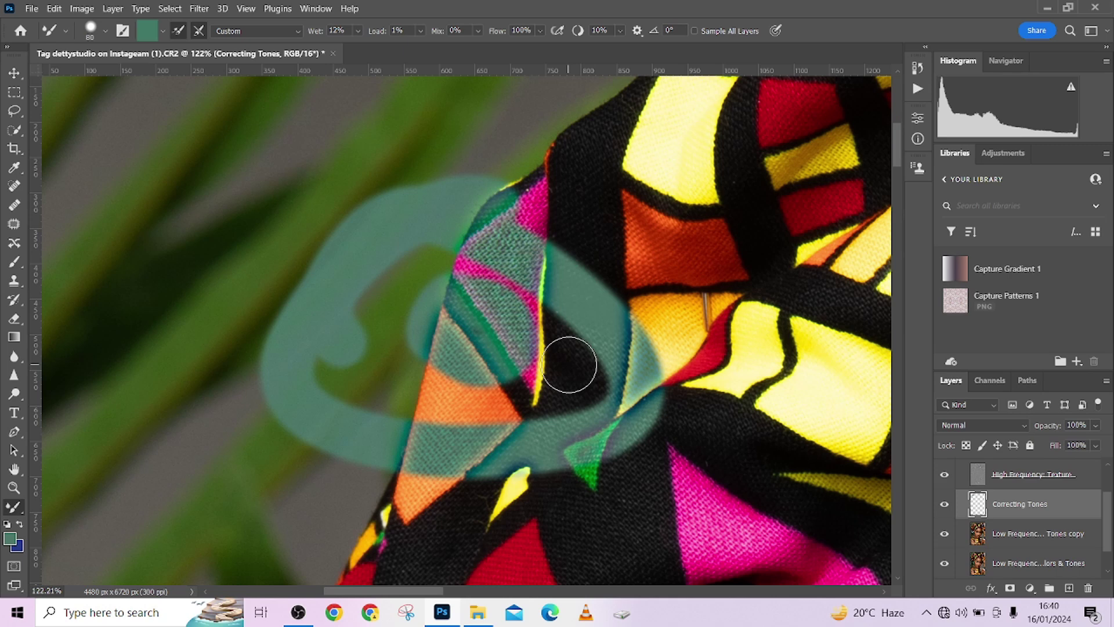
Delete the Correcting Tones layer and add a new blank layer above the low-frequency copy.
mouse_move(1055, 487)
left_mouse_down()
mouse_move(1086, 503)
mouse_move(1089, 588)
left_mouse_up()
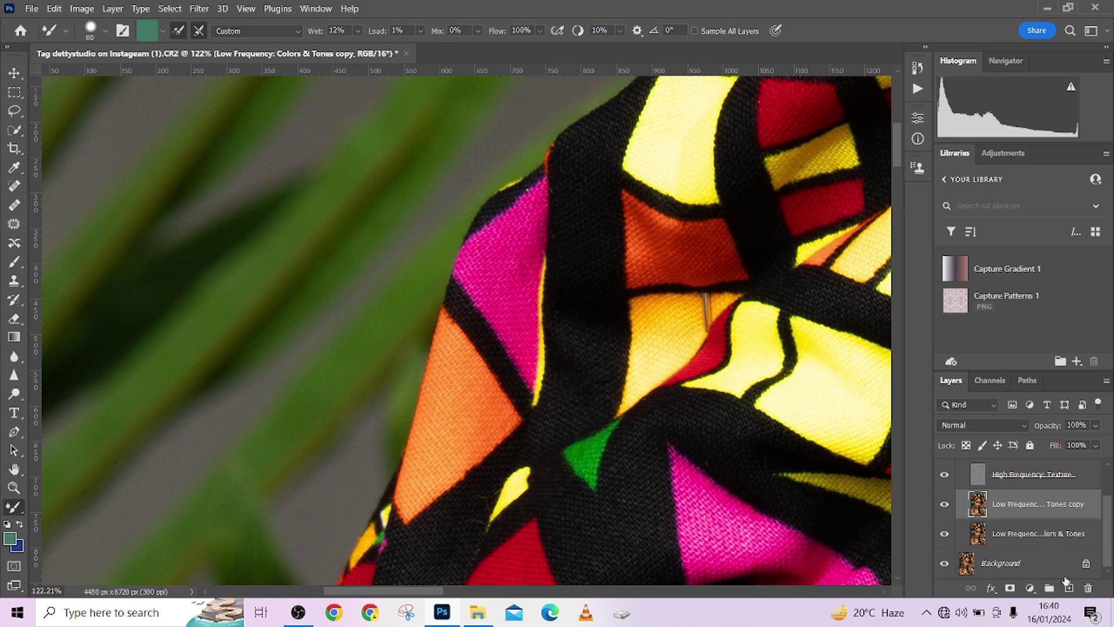
left_click(1069, 588)
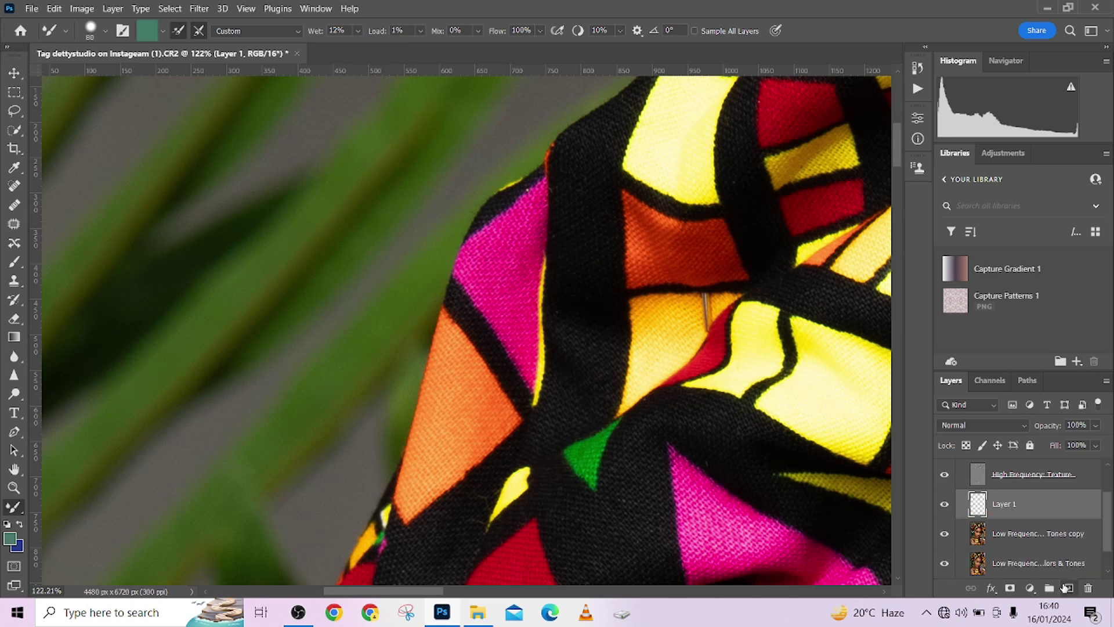
scroll(578, 308, "down", 3)
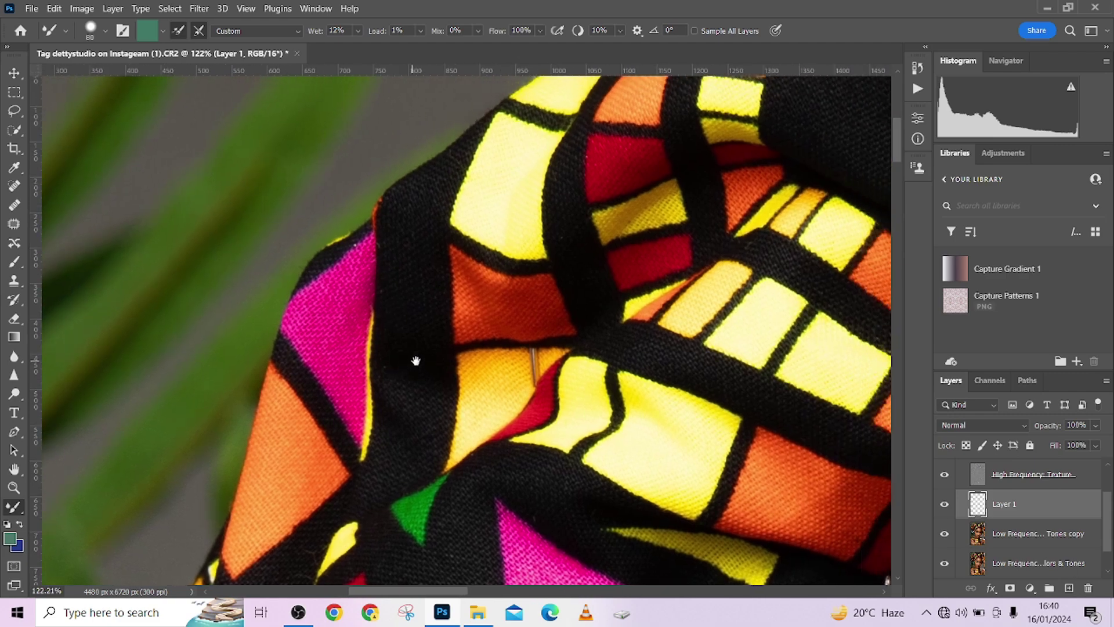
Turn off loading the brush after each stroke, and smear the headwrap's edge on the low-frequency copy layer.
left_click(180, 34)
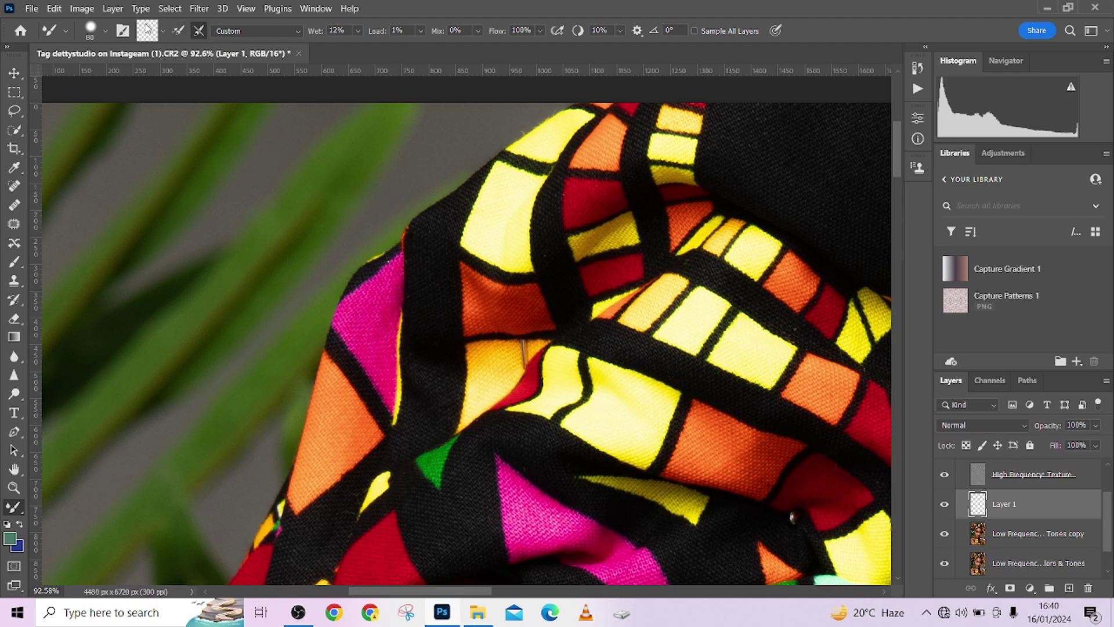
left_click(1012, 537)
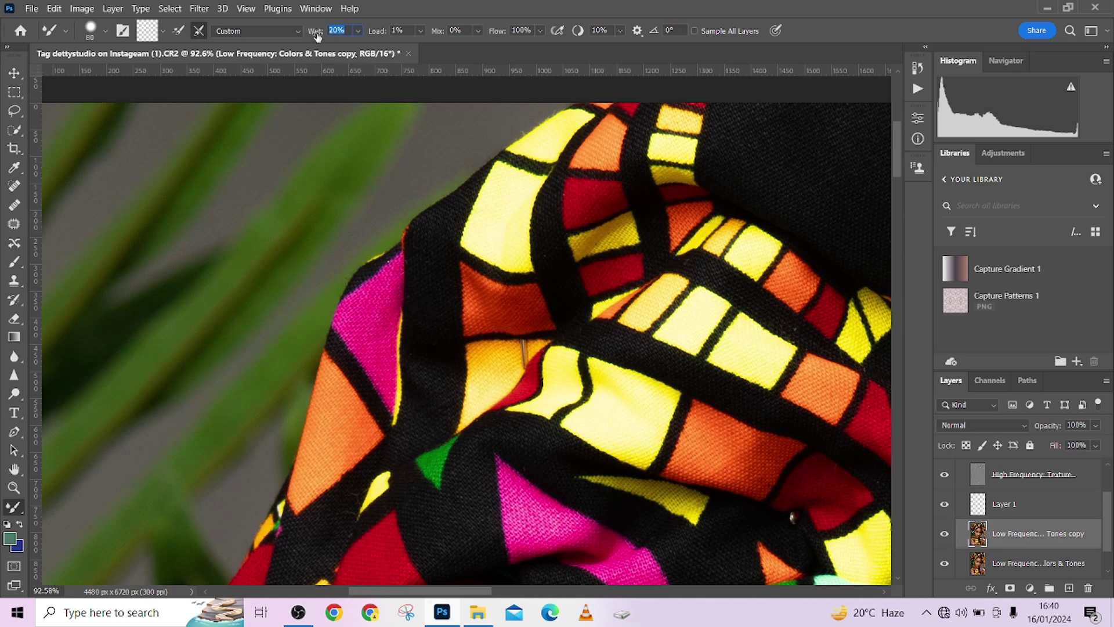
left_click_drag(347, 42, 386, 43)
mouse_move(359, 445)
left_mouse_down()
mouse_move(371, 394)
mouse_move(441, 441)
mouse_move(371, 505)
left_mouse_up()
Set Wet to 3% and smear across the headwrap's yellow, magenta and dark red patches.
left_click_drag(322, 32, 297, 31)
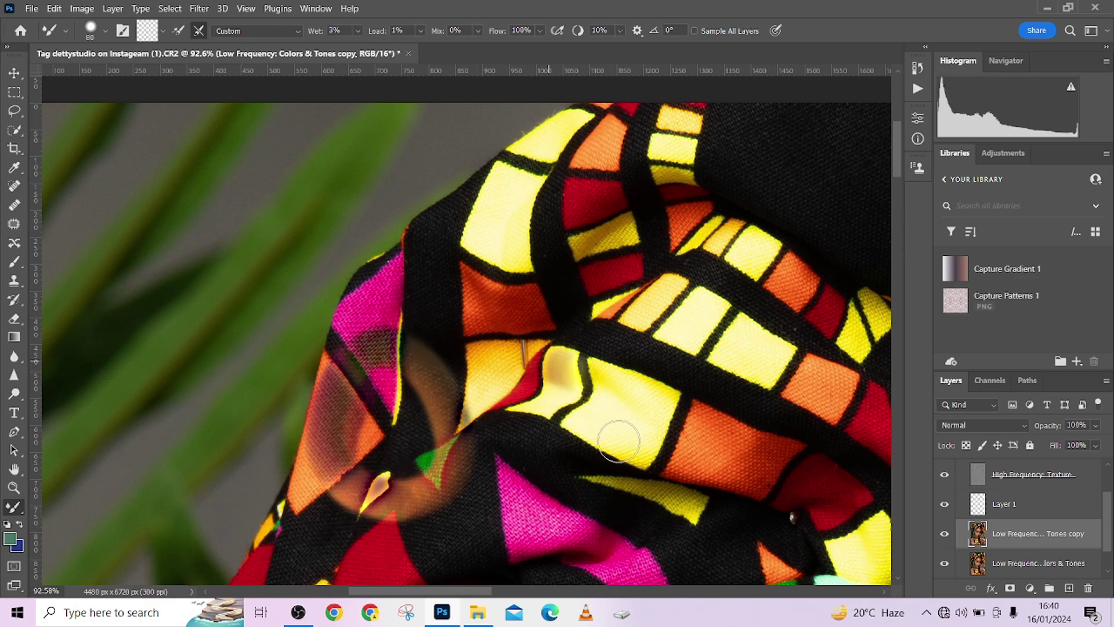
mouse_move(609, 400)
left_mouse_down()
mouse_move(494, 487)
mouse_move(530, 361)
left_mouse_up()
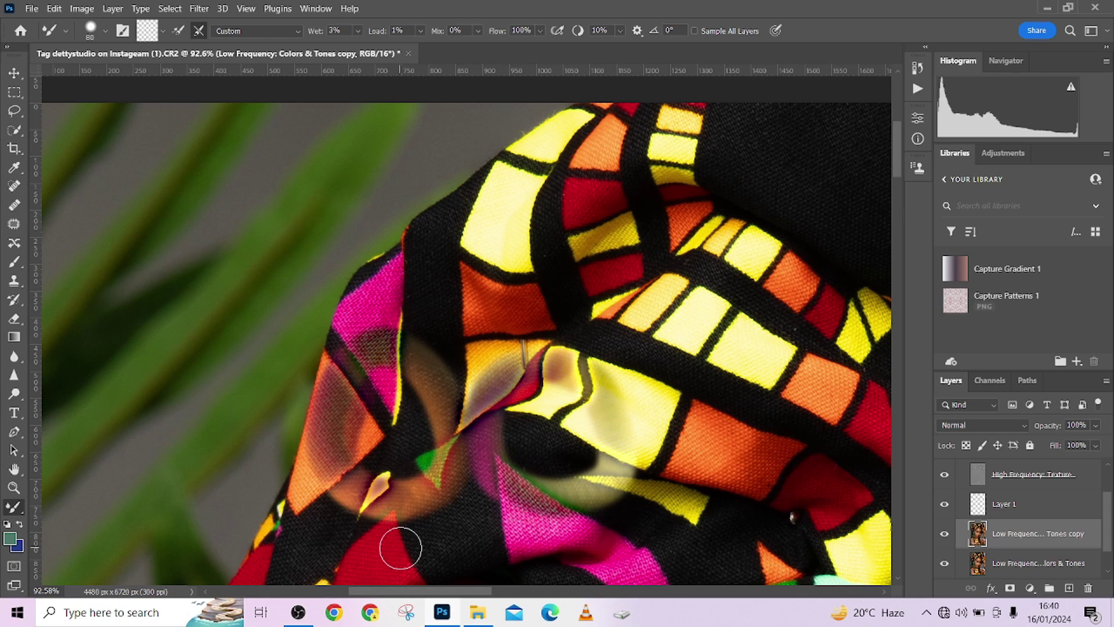
scroll(413, 413, "down", 3)
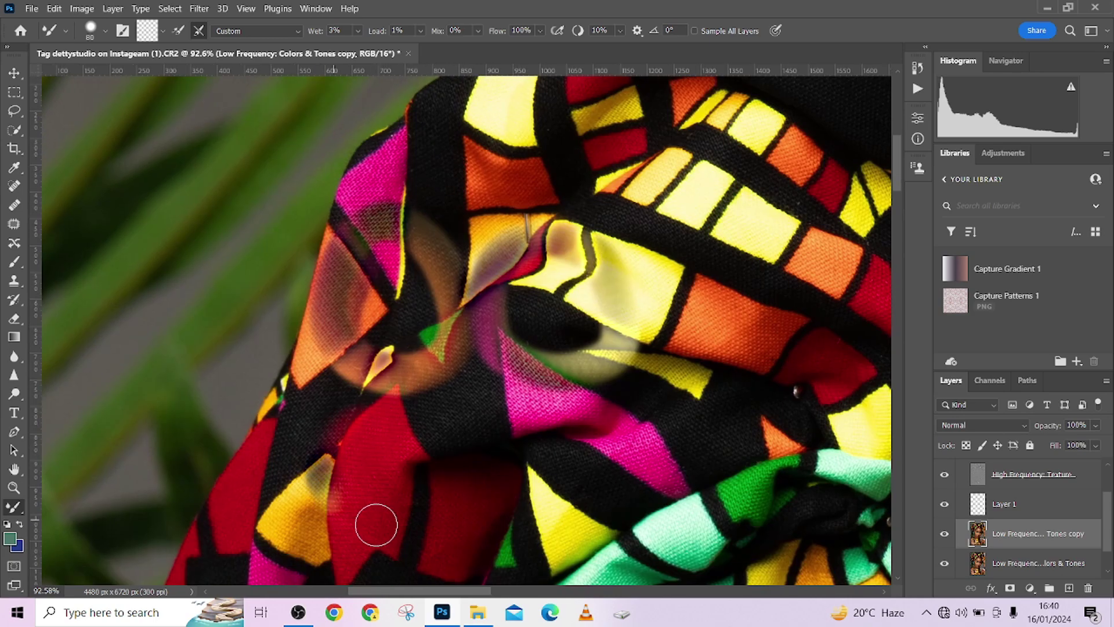
mouse_move(361, 517)
left_mouse_down()
mouse_move(466, 493)
mouse_move(429, 446)
left_mouse_up()
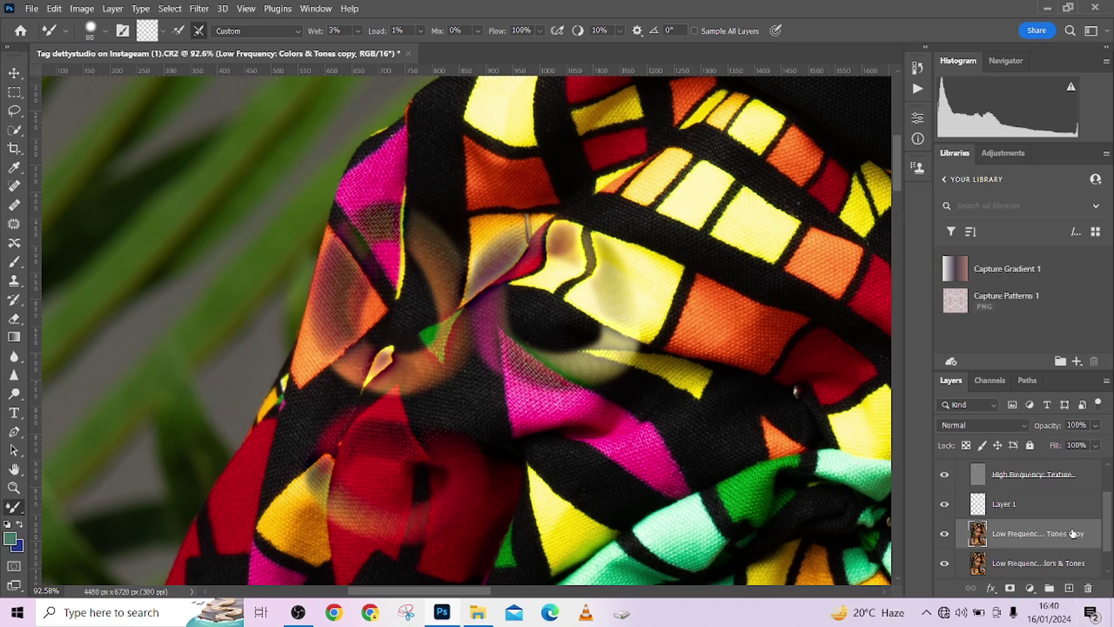
Replace the smeared copy with a fresh duplicate of the low-frequency layer, and smear its magenta and orange patches with 54% Load.
left_click_drag(1091, 534, 1094, 588)
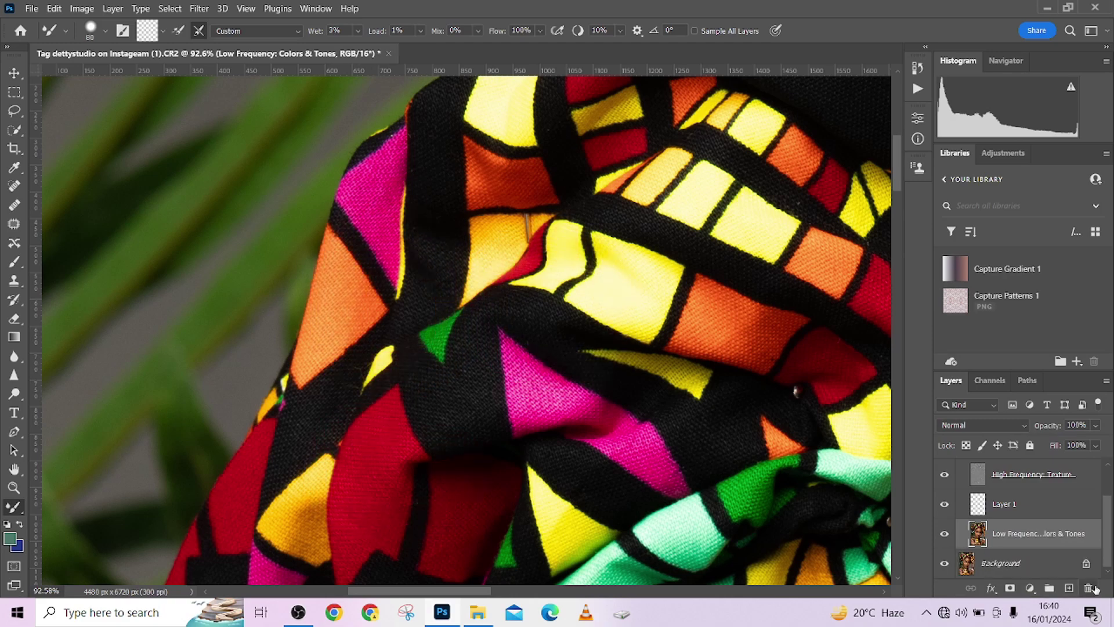
key("ctrl+j")
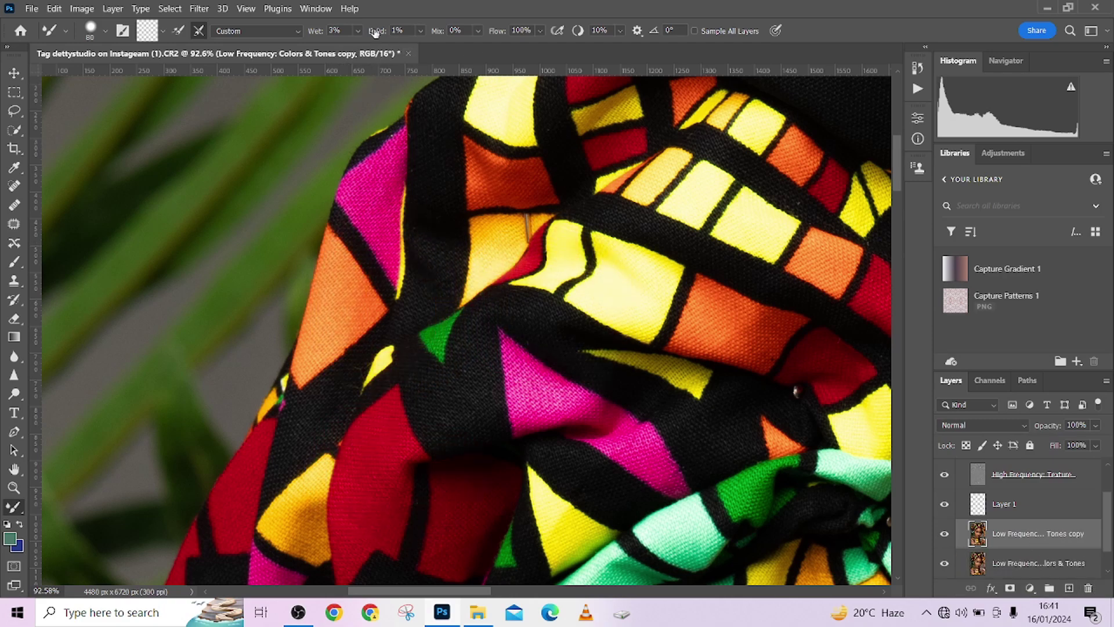
mouse_move(384, 322)
left_mouse_down()
mouse_move(425, 219)
mouse_move(377, 199)
left_mouse_up()
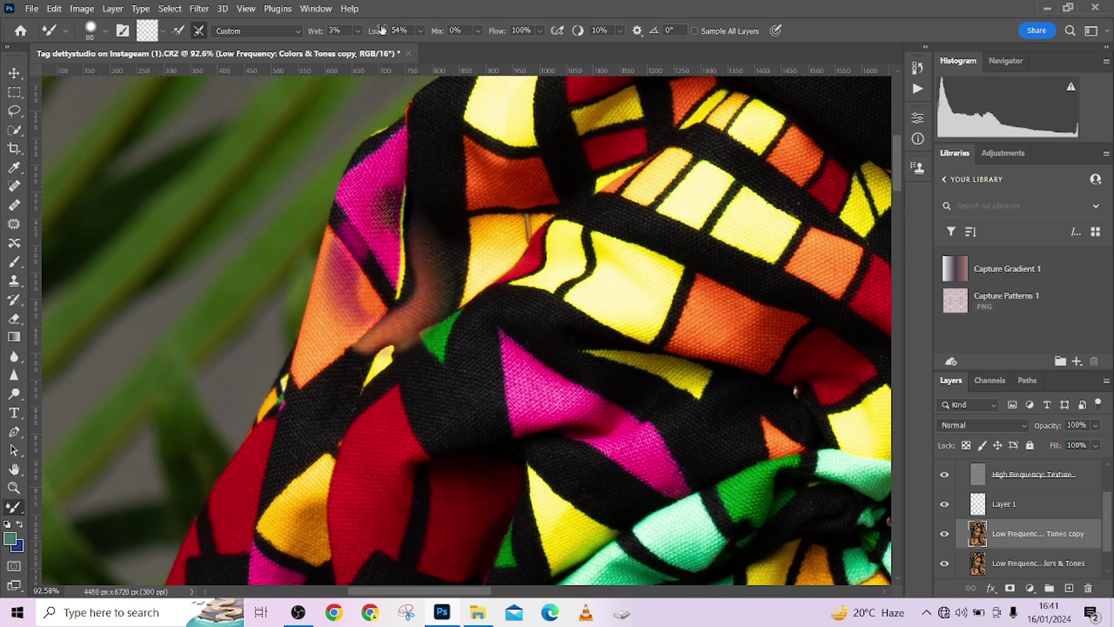
Set Load to 1% and smear the dark red patch, undoing the first two attempts before smearing it again.
left_click_drag(386, 34, 351, 35)
mouse_move(398, 455)
left_mouse_down()
mouse_move(381, 435)
mouse_move(339, 473)
mouse_move(488, 535)
mouse_move(406, 441)
mouse_move(330, 499)
left_mouse_up()
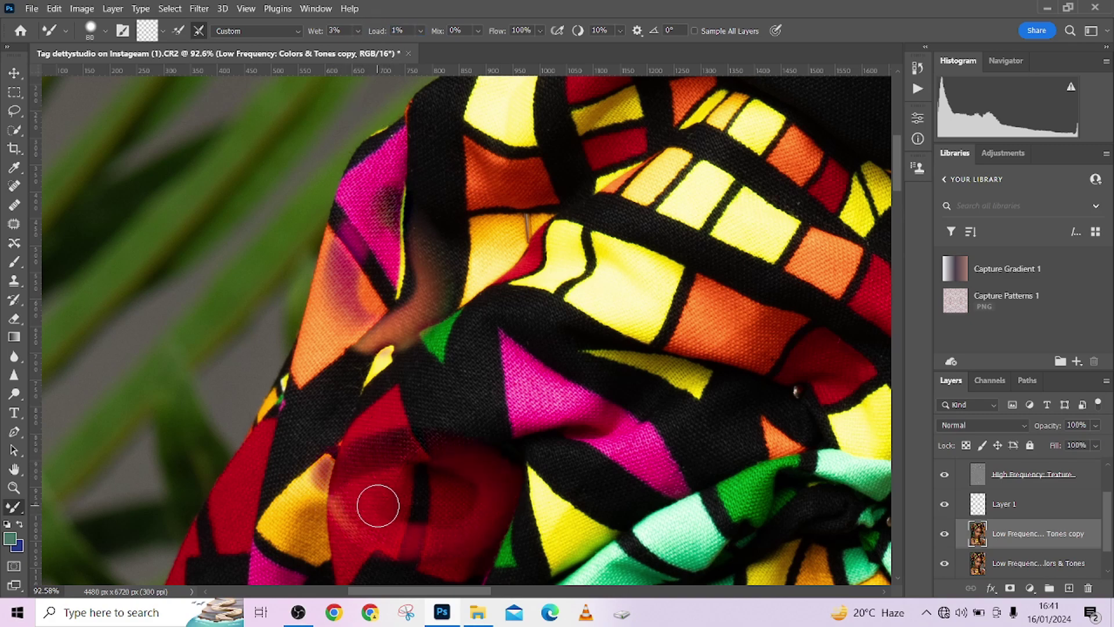
key("ctrl+z")
mouse_move(411, 435)
left_mouse_down()
mouse_move(360, 441)
mouse_move(354, 527)
mouse_move(452, 518)
mouse_move(452, 461)
mouse_move(401, 434)
mouse_move(351, 444)
mouse_move(340, 498)
mouse_move(449, 506)
mouse_move(401, 428)
mouse_move(374, 428)
mouse_move(348, 456)
mouse_move(381, 533)
mouse_move(444, 455)
mouse_move(321, 456)
mouse_move(350, 477)
left_mouse_up()
key("ctrl+z")
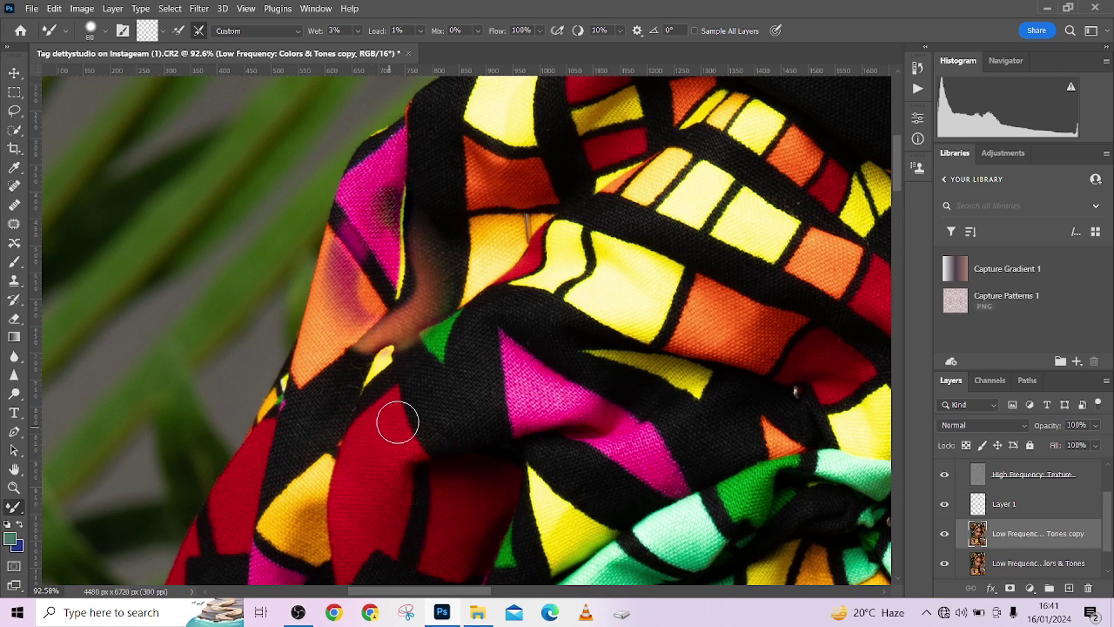
mouse_move(367, 537)
left_mouse_down()
mouse_move(428, 467)
mouse_move(393, 438)
mouse_move(351, 528)
left_mouse_up()
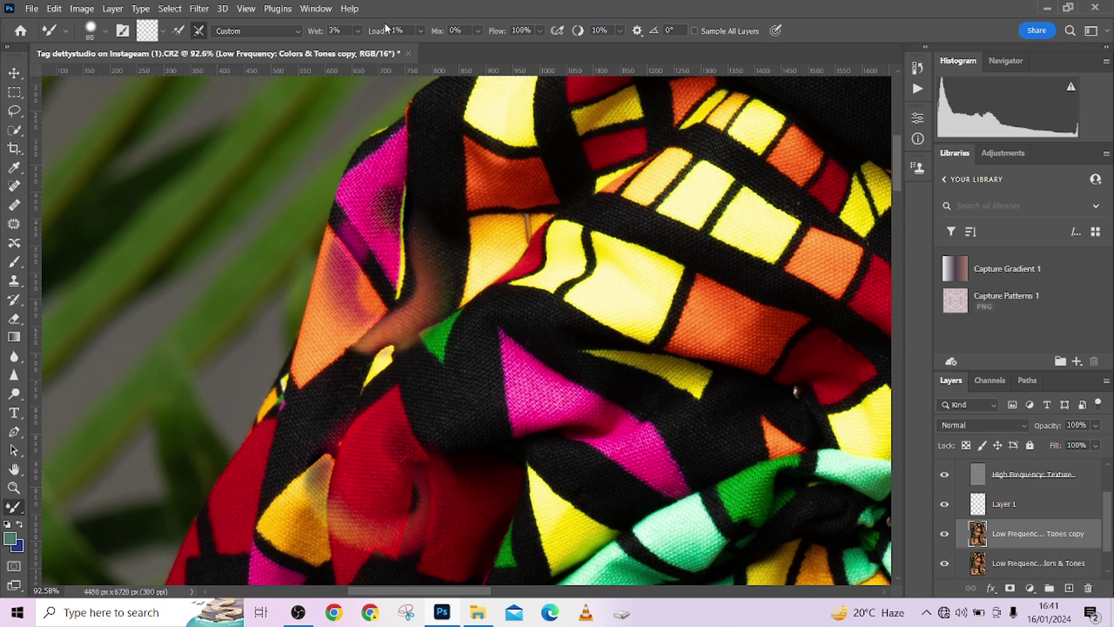
Set Load to 69%, smear around the magenta patch and the headwrap's edge, and delete the smeared low-frequency copy.
left_click_drag(375, 32, 417, 35)
mouse_move(566, 338)
left_mouse_down()
mouse_move(477, 447)
mouse_move(642, 354)
mouse_move(531, 345)
left_mouse_up()
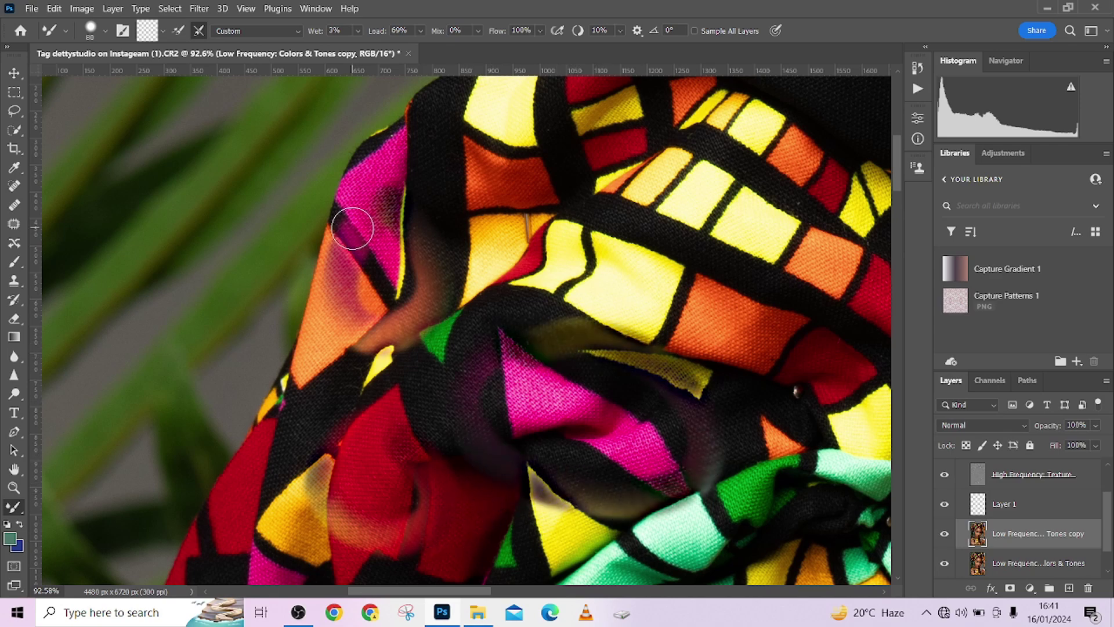
left_click_drag(348, 354, 481, 197)
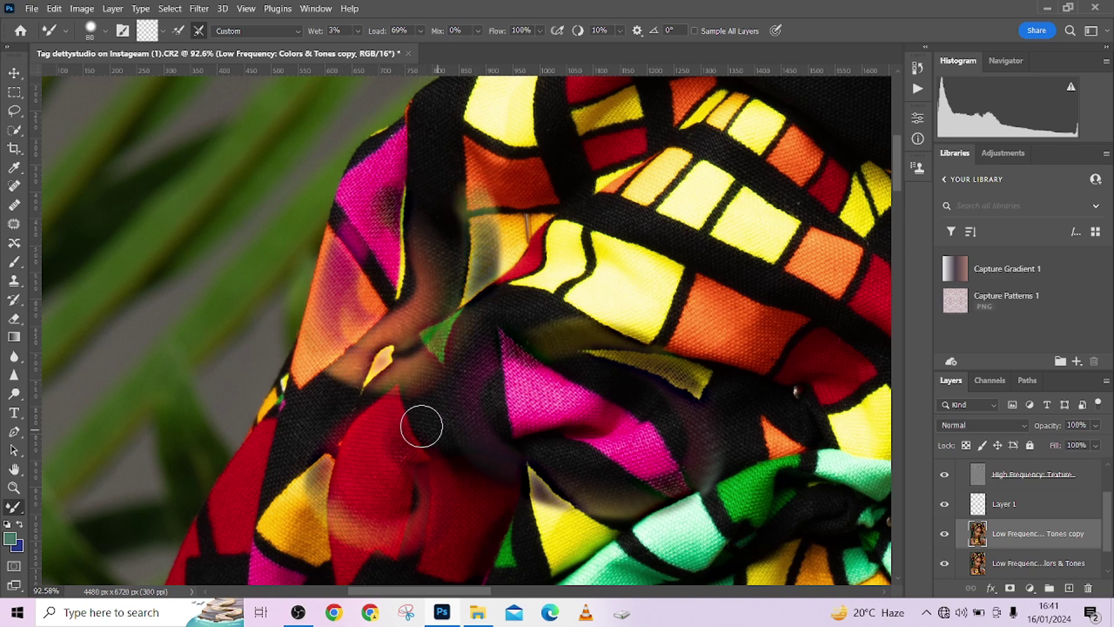
left_click(416, 374)
left_click_drag(1094, 533, 1088, 588)
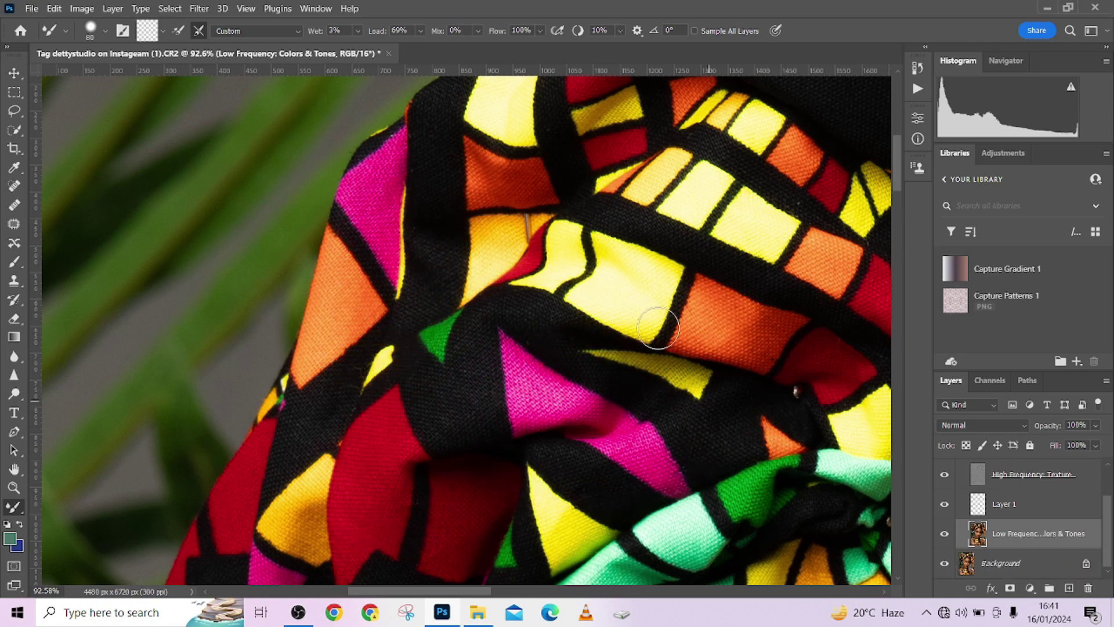
Set the Mixer Brush's Wet to 15%, Load to 30% and Flow to 30%.
mouse_move(589, 350)
left_mouse_down()
mouse_move(586, 336)
mouse_move(550, 331)
mouse_move(556, 314)
left_mouse_up()
scroll(595, 299, "right", 10)
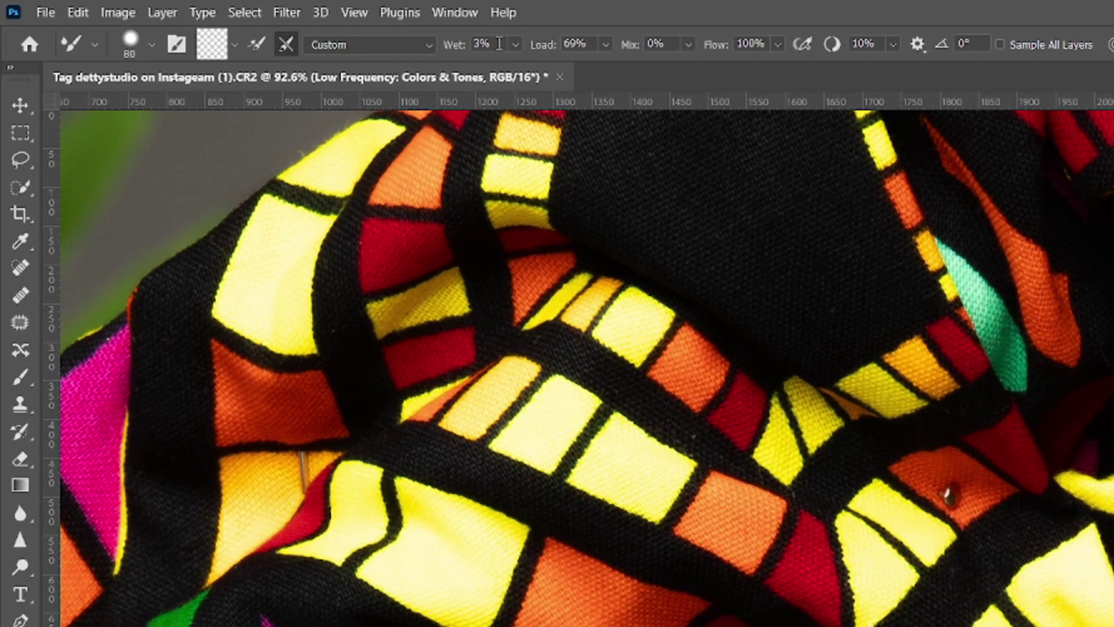
left_click(498, 43)
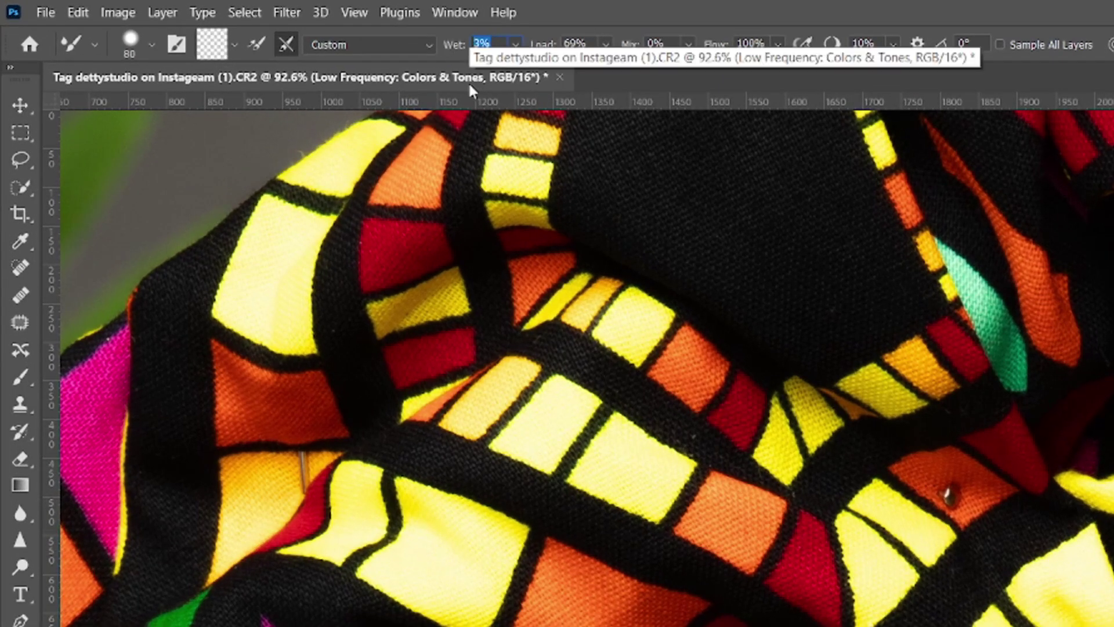
type("15")
left_click(591, 43)
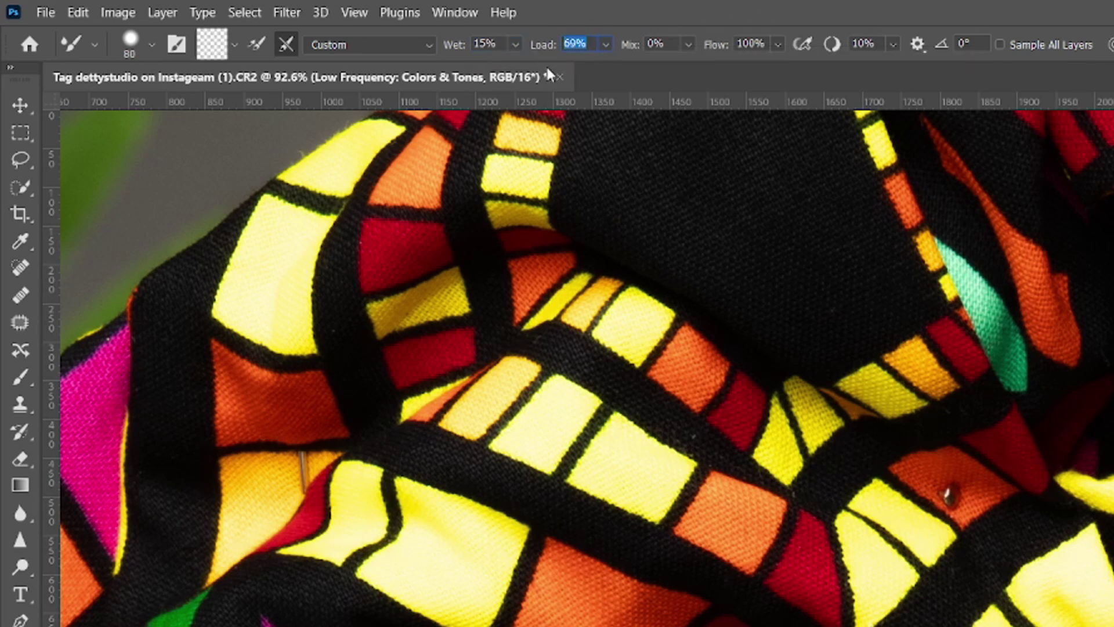
type("30")
left_click(767, 45)
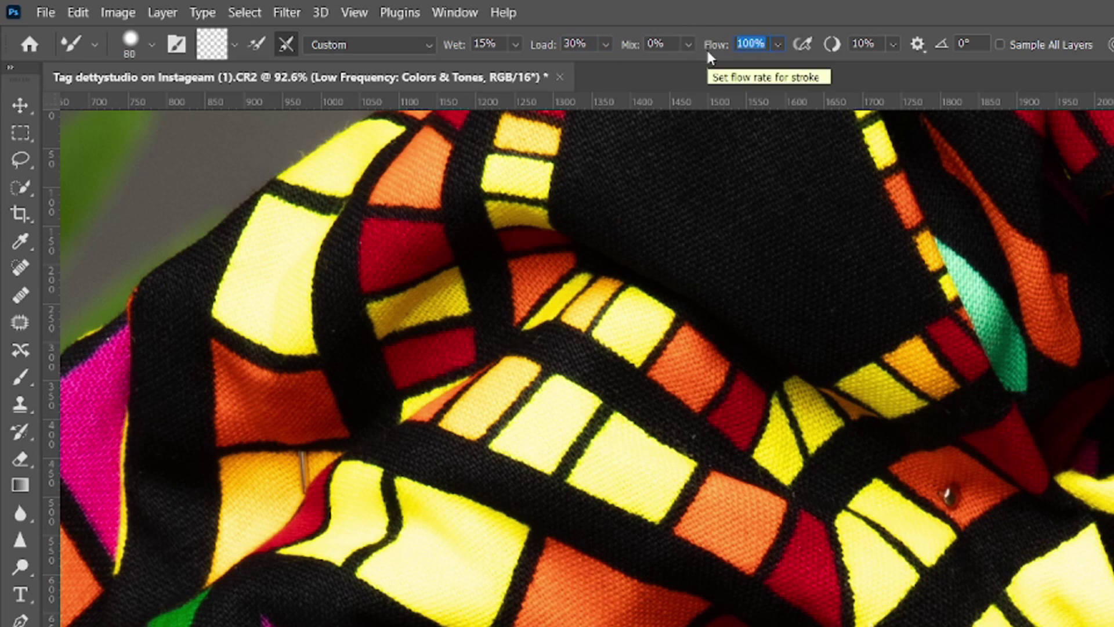
type("30")
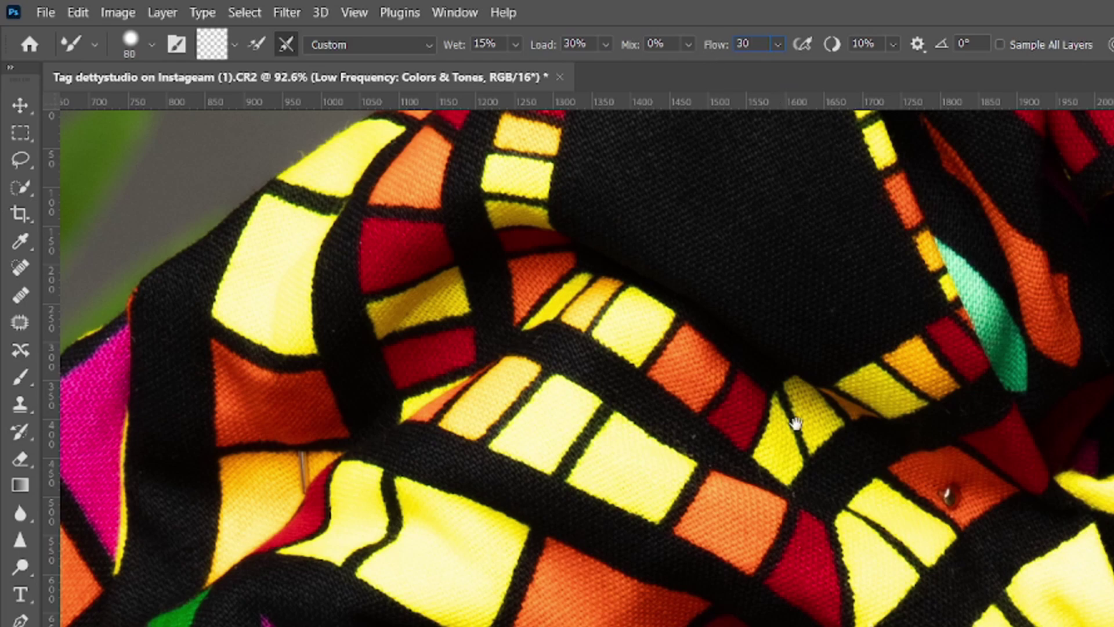
key("Return")
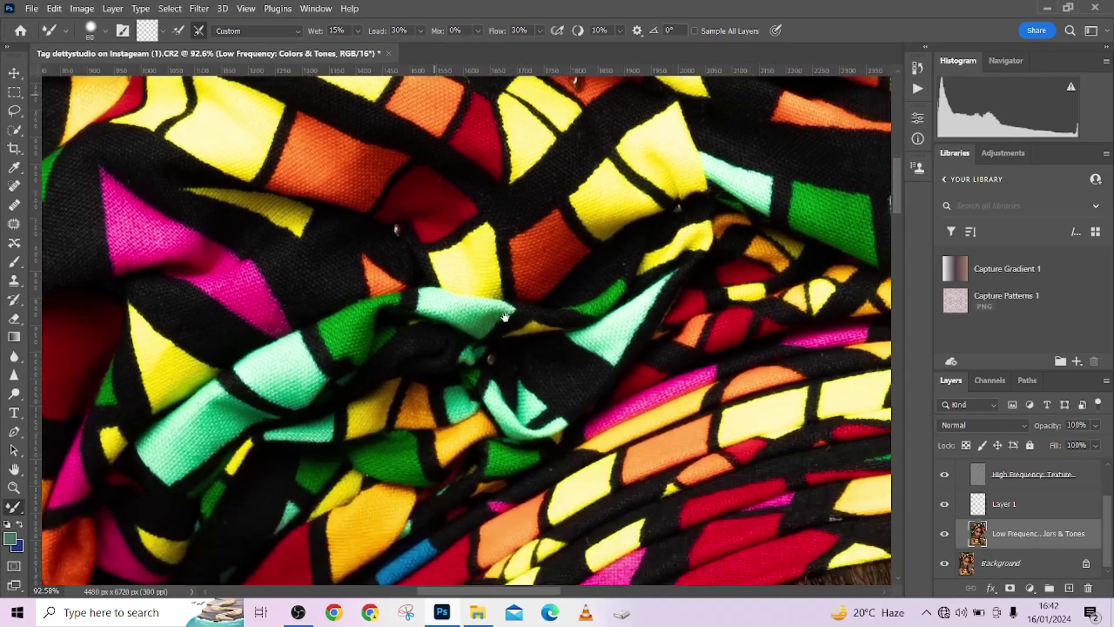
Enlarge the Mixer Brush to 445 px over the forehead and hide the High Frequency: Texture layer.
left_click_drag(807, 615, 798, 459)
left_click_drag(554, 318, 471, 216)
scroll(470, 218, "down", 5)
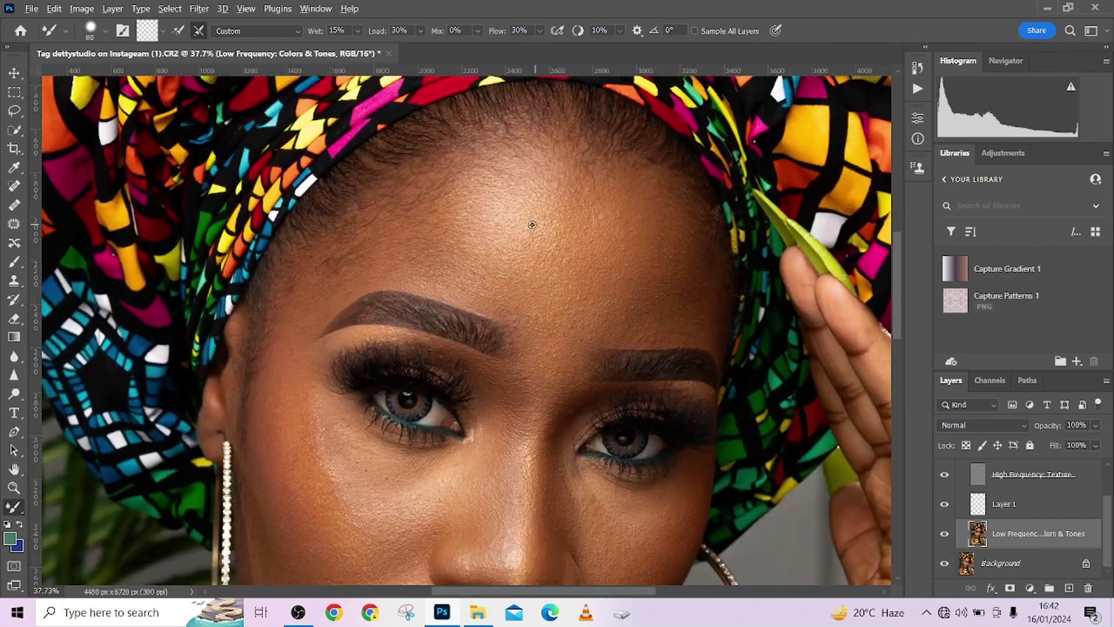
right_click(532, 225, "alt")
left_click_drag(566, 229, 601, 239)
left_click(946, 479)
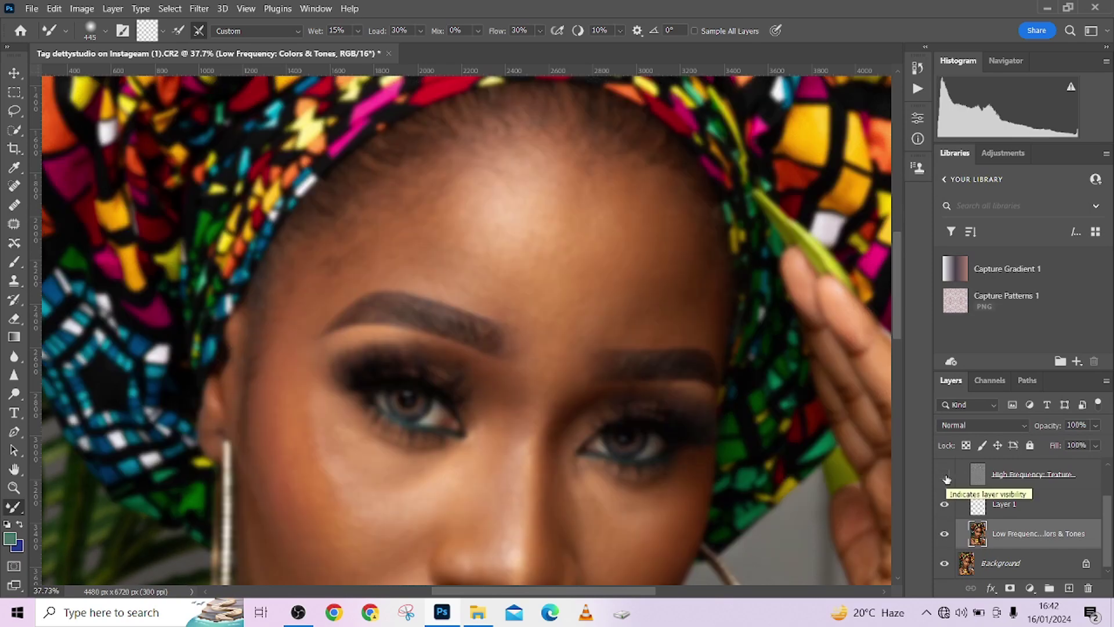
left_click_drag(544, 348, 512, 273)
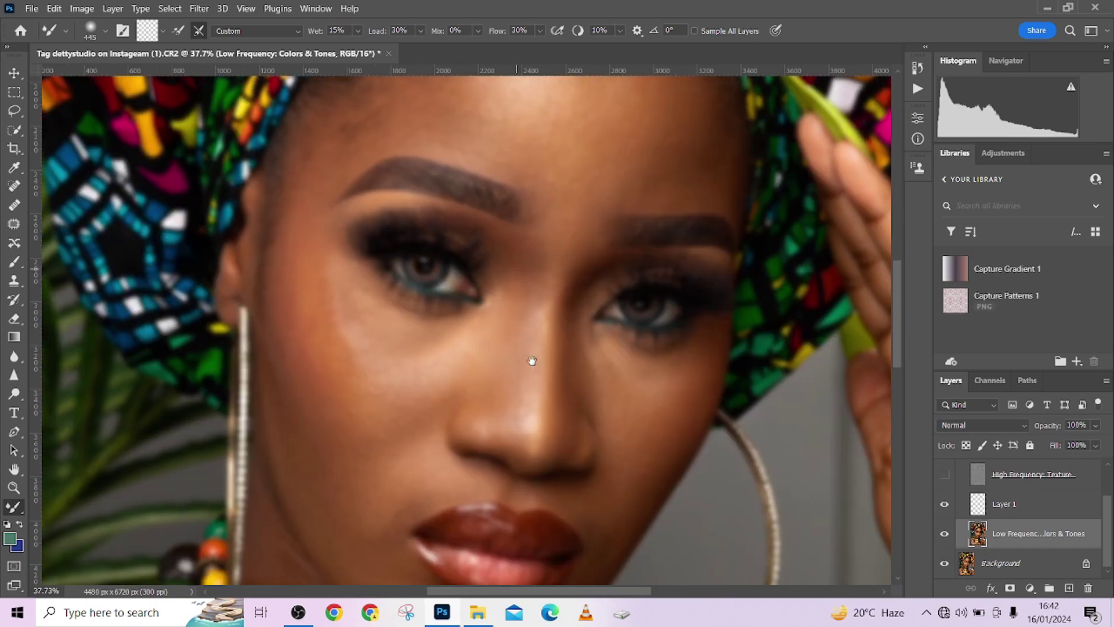
left_click_drag(537, 375, 514, 426)
Collapse the FS via Gaussian Blur group and add a Black & White adjustment layer above it with Reds at -37.
left_click(961, 487)
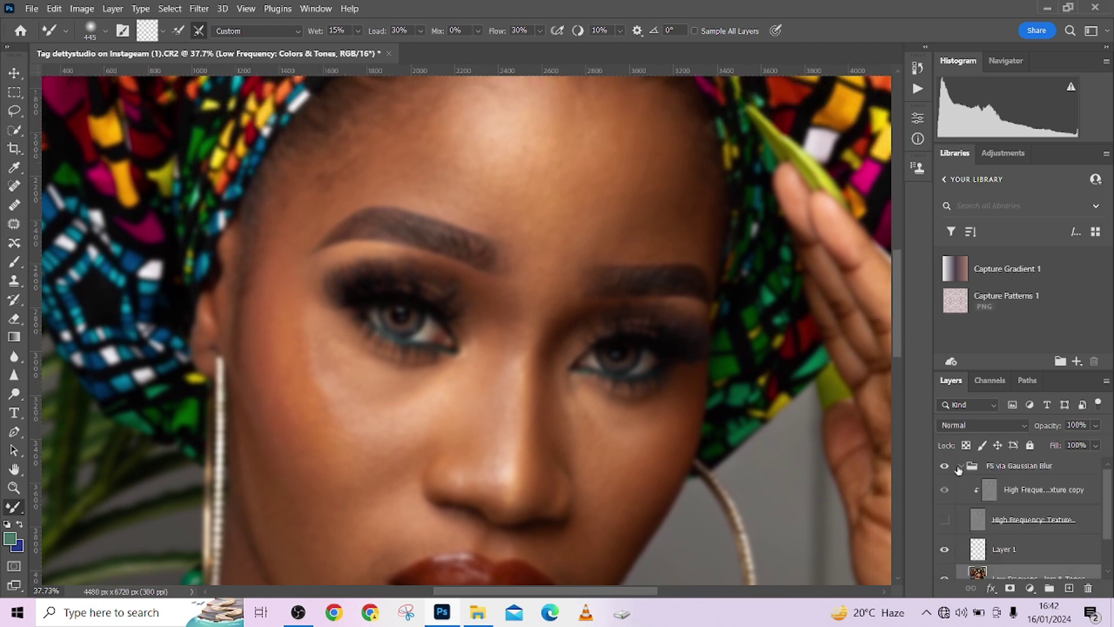
left_click(961, 467)
left_click(1030, 587)
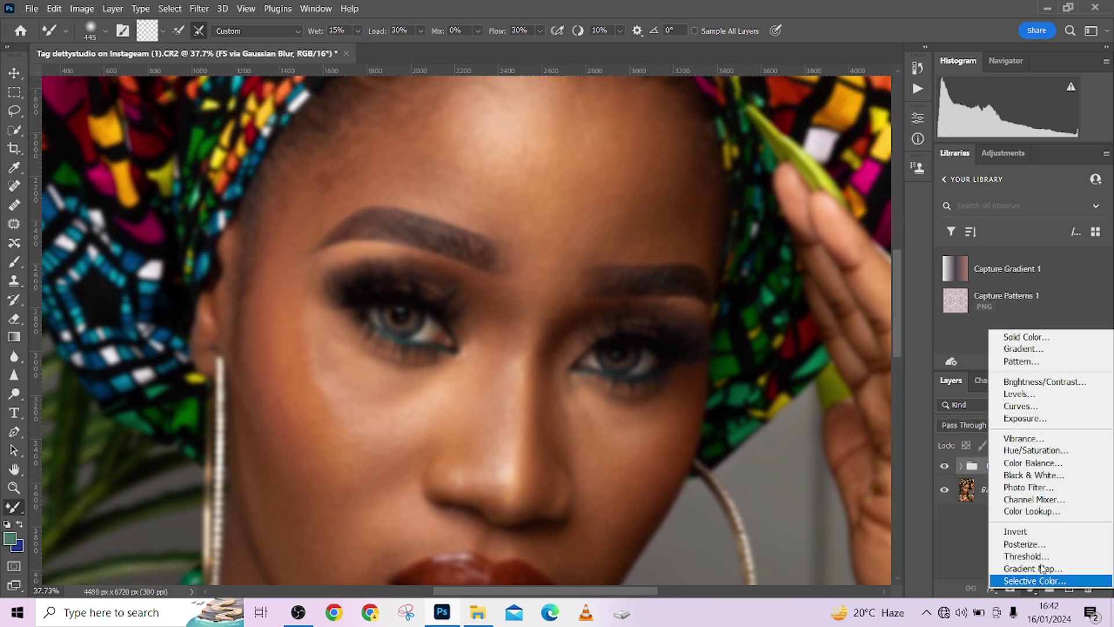
left_click(1032, 474)
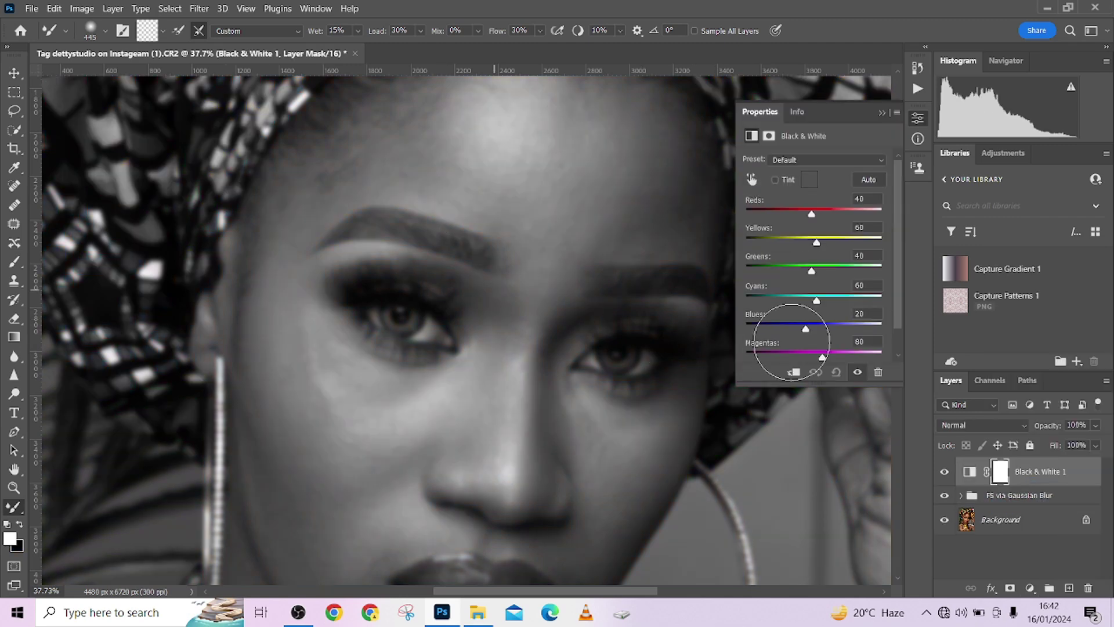
left_click_drag(800, 220, 792, 216)
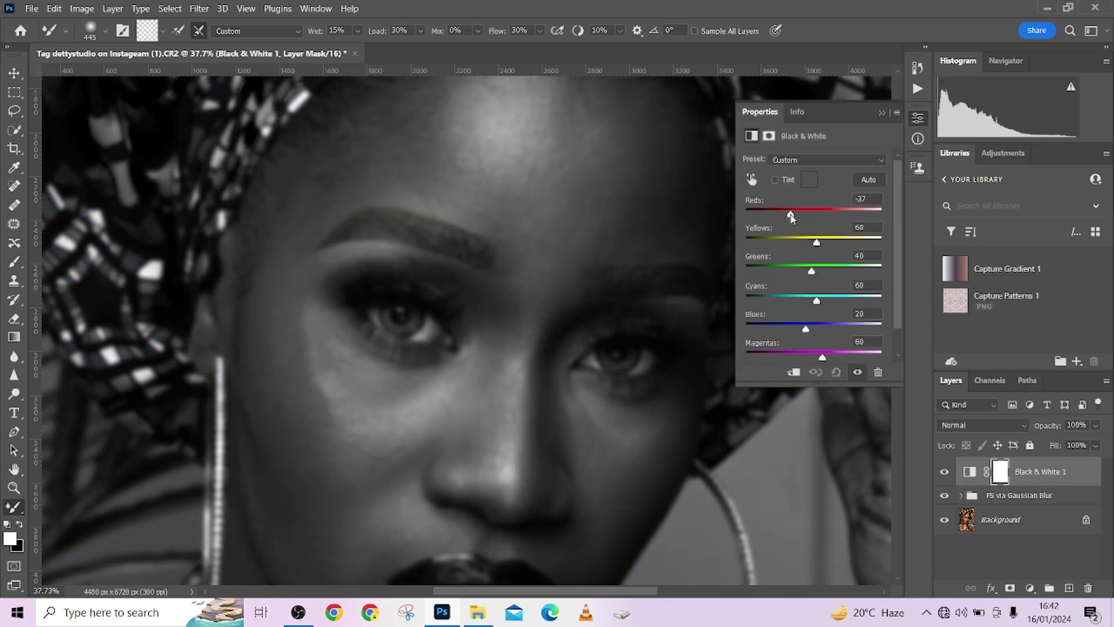
scroll(517, 385, "down", 3)
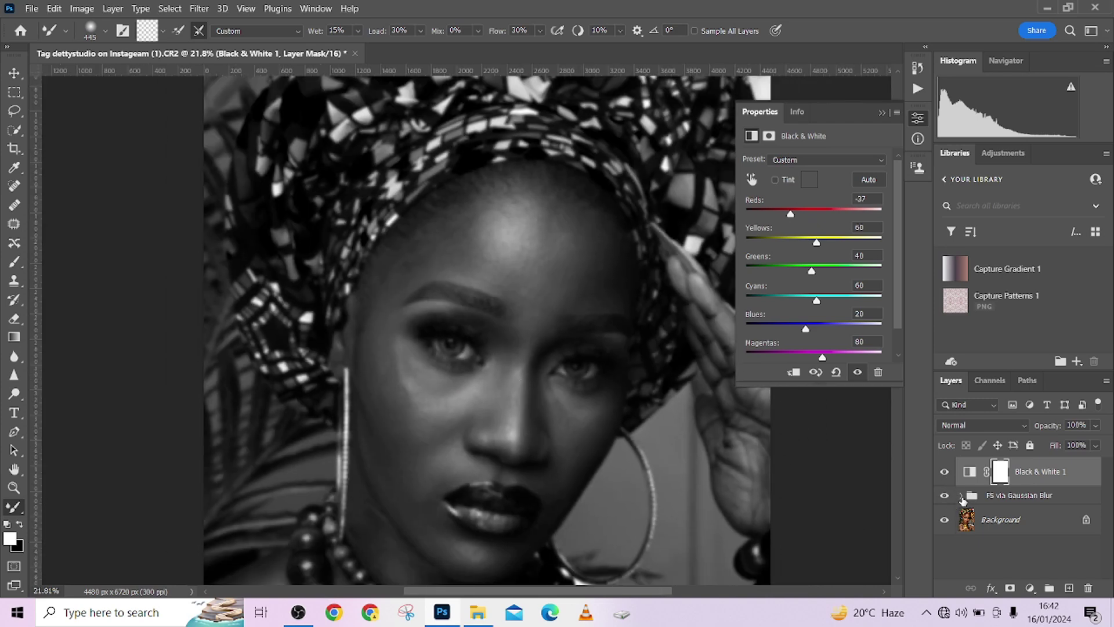
Select the Low Frequency: Colors & Tones layer and blend the forehead highlight with a 400 px Mixer Brush.
left_click(961, 496)
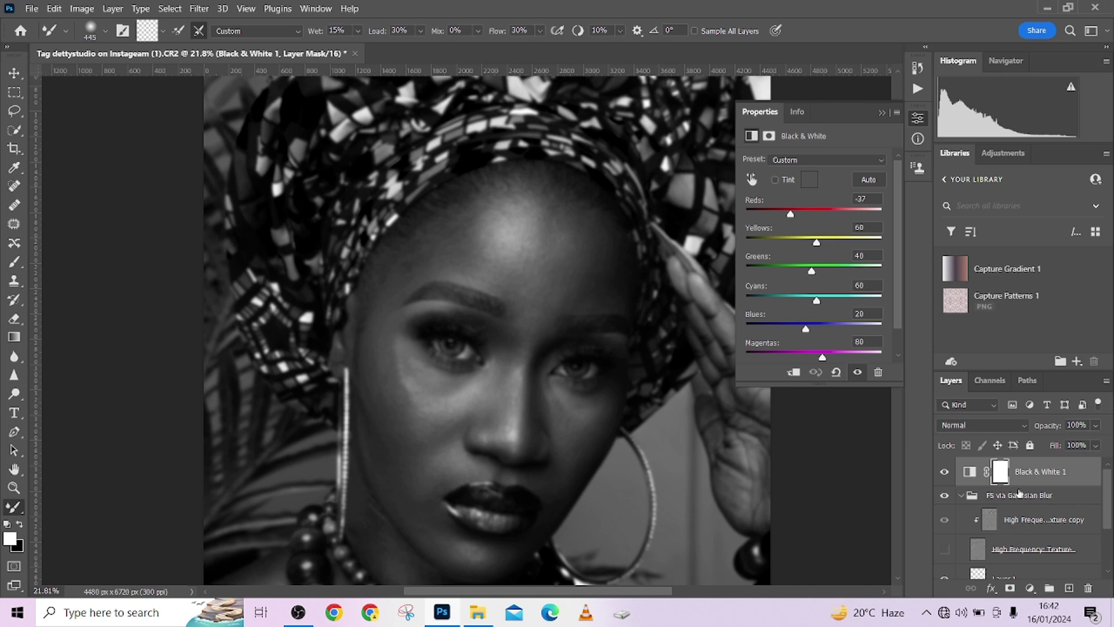
scroll(1013, 553, "down", 2)
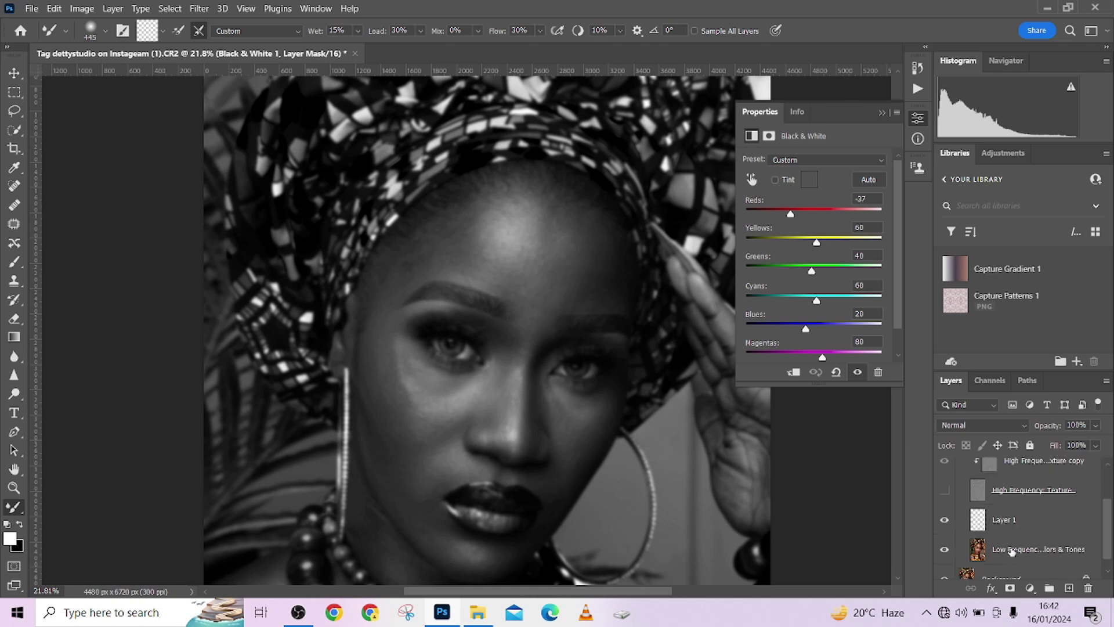
left_click(1012, 551)
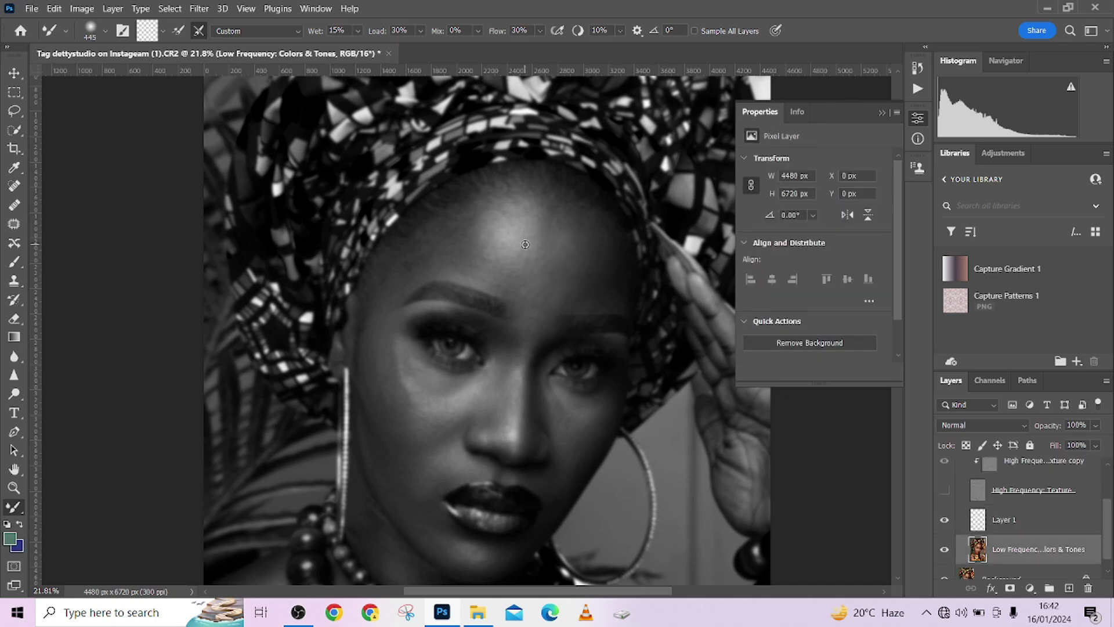
scroll(525, 243, "up", 3)
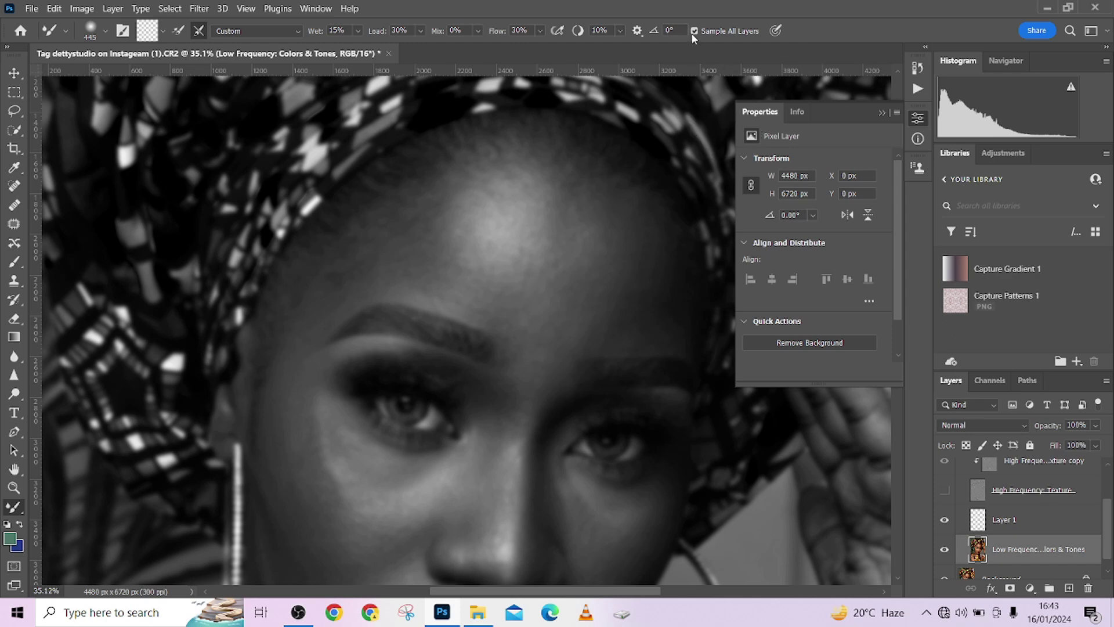
key("bracketleft")
key("bracketleft")
scroll(498, 257, "up", 1)
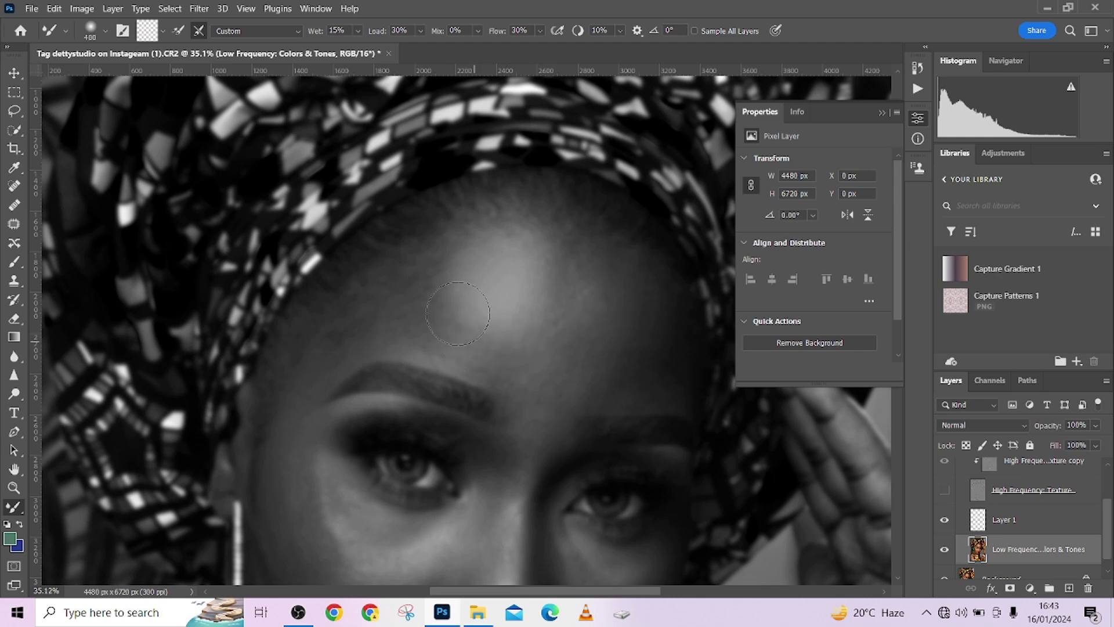
Reduce the Mixer Brush to 175 px and smooth the uneven tones around the forehead highlight.
key("bracketleft")
key("bracketright")
key("bracketleft")
key("bracketleft")
key("bracketleft")
Blend the forehead highlight into the surrounding skin with a 400 to 500 px brush, and refine above the eyebrow at 300 px.
scroll(561, 311, "down", 2)
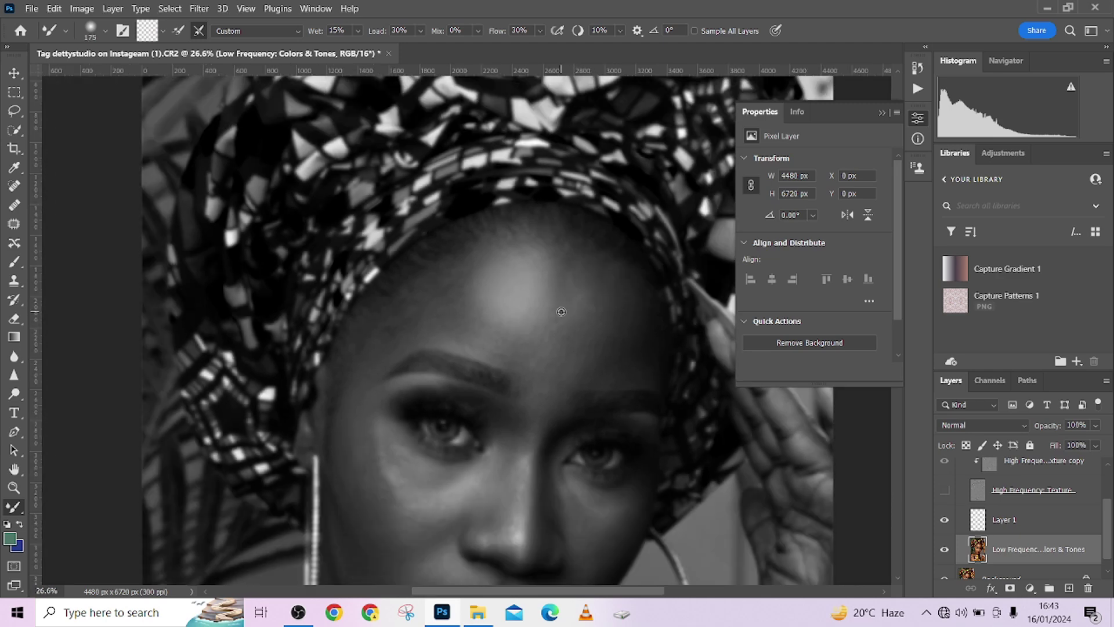
scroll(561, 312, "down", 1)
key("bracketright")
key("bracketright")
key("bracketright")
key("bracketright")
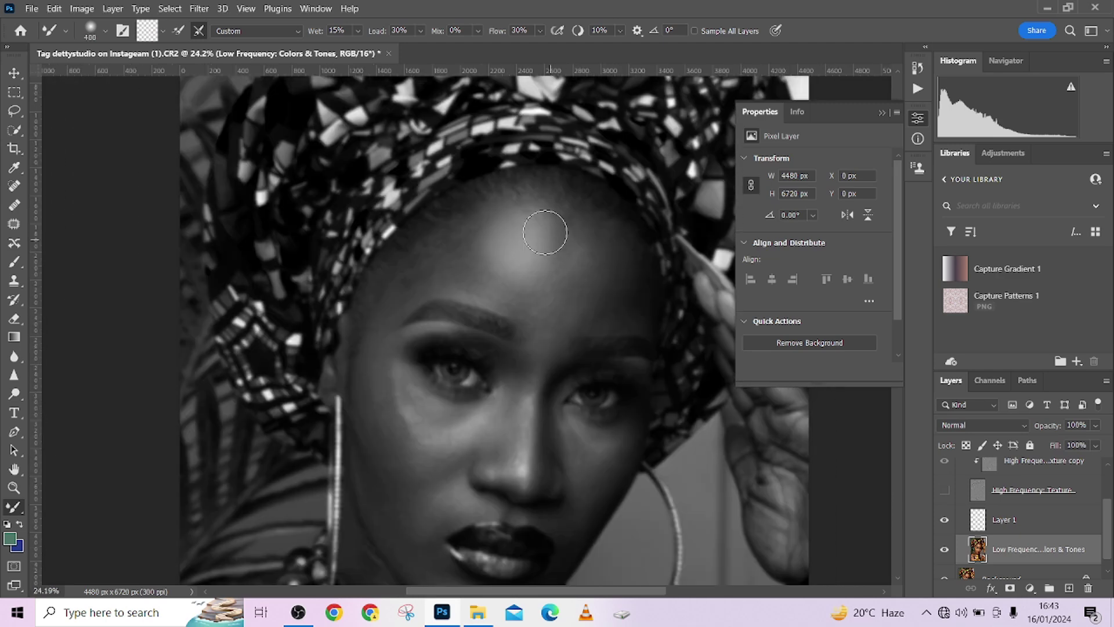
key("bracketright")
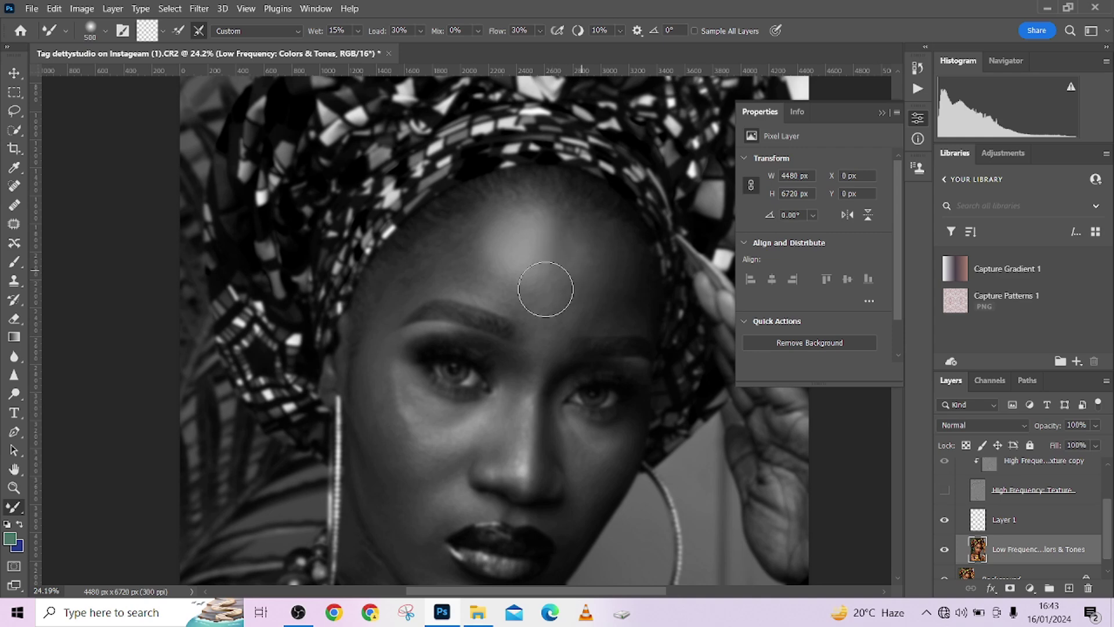
key("bracketleft")
key("bracketleft")
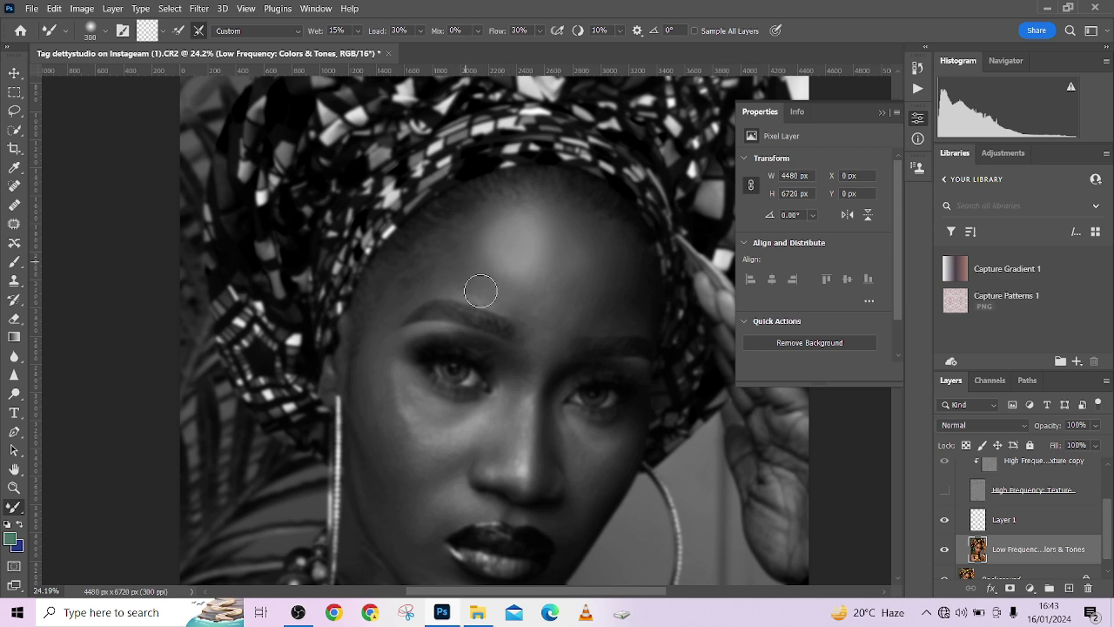
Lower Flow to 18% and soften the transitions across the forehead with a Mixer Brush of up to 500 px.
key("bracketleft")
key("bracketright")
key("bracketright")
left_click_drag(495, 34, 484, 36)
key("bracketright")
key("bracketright")
mouse_move(421, 263)
left_mouse_down()
mouse_move(480, 236)
mouse_move(488, 264)
mouse_move(505, 267)
mouse_move(480, 241)
mouse_move(487, 256)
mouse_move(499, 239)
mouse_move(514, 260)
mouse_move(554, 250)
mouse_move(597, 261)
left_mouse_up()
key("bracketright")
key("bracketright")
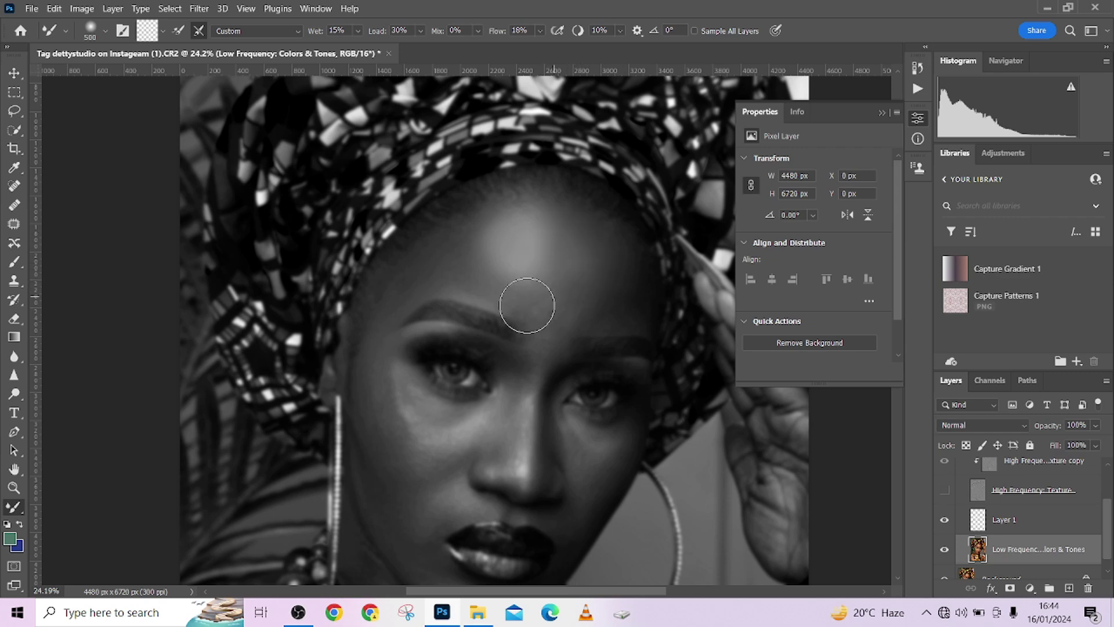
mouse_move(548, 304)
left_mouse_down()
mouse_move(573, 317)
mouse_move(600, 279)
mouse_move(593, 252)
mouse_move(568, 255)
mouse_move(565, 233)
left_mouse_up()
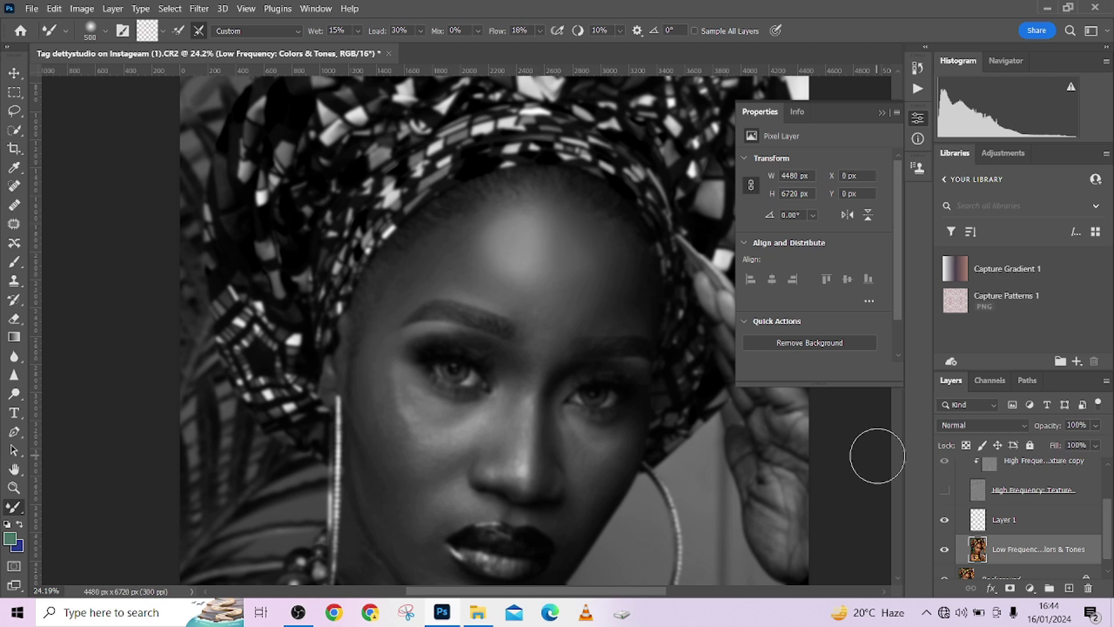
Hide the Black & White layer, show the high-frequency texture, and toggle the FS via Gaussian Blur group to compare before and after.
scroll(1012, 503, "up", 2)
left_click(944, 471)
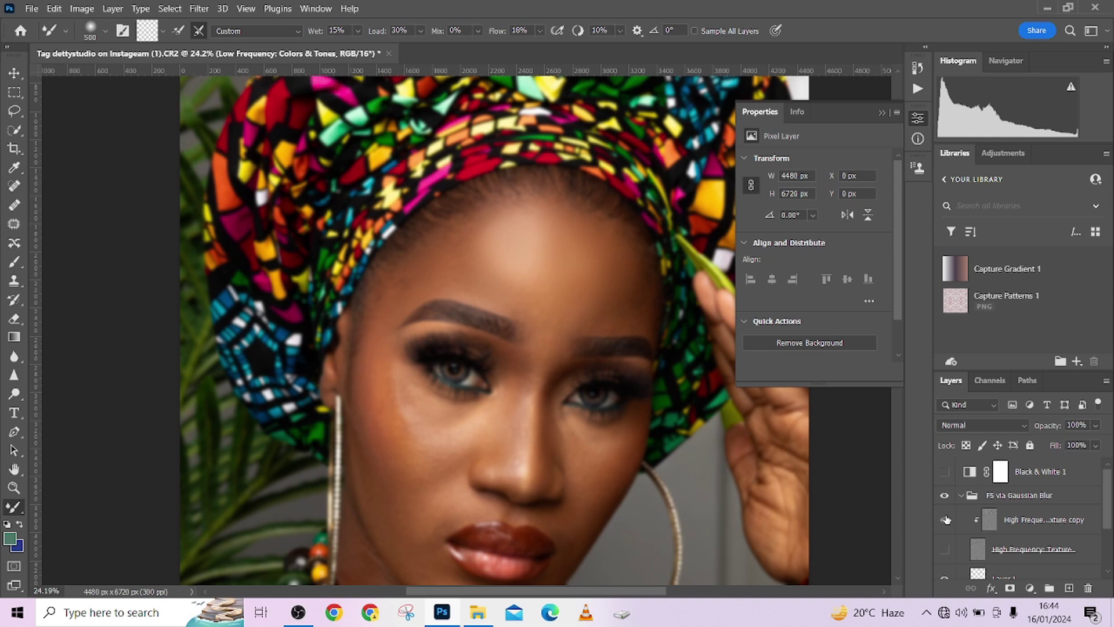
left_click_drag(944, 519, 945, 549)
scroll(977, 539, "down", 1)
scroll(962, 523, "up", 1)
left_click(947, 496)
left_click(946, 497)
left_click(947, 497)
left_click(947, 497)
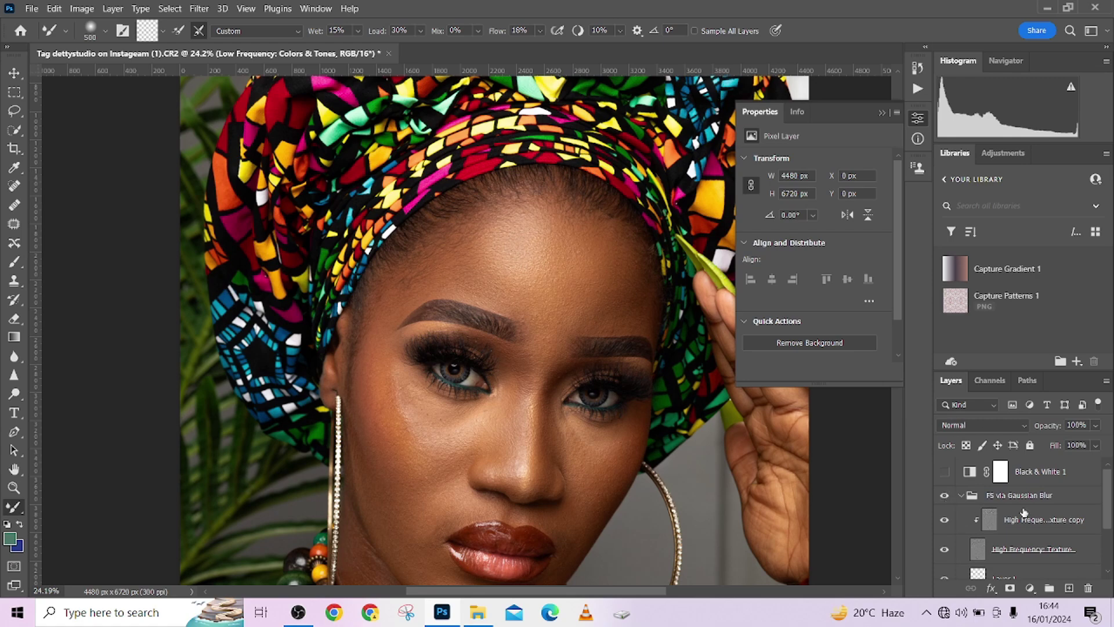
Hide the High Frequency: Texture layer again and set the Mixer Brush to 400 px.
key("bracketleft")
key("bracketleft")
scroll(1019, 506, "down", 3)
scroll(998, 544, "up", 3)
left_click(946, 520)
key("bracketright")
left_click(945, 550)
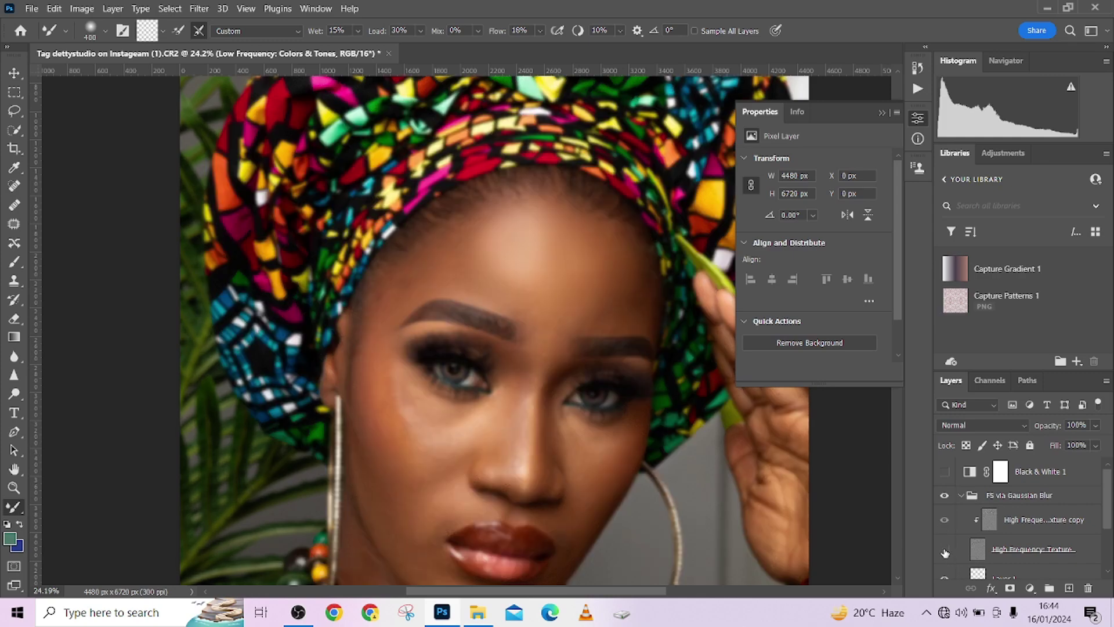
Even out the skin tones of the forehead and temple, reducing the Mixer Brush to 250 px.
key("bracketleft")
key("bracketright")
key("bracketleft")
key("bracketleft")
key("bracketright")
key("bracketright")
scroll(567, 300, "down", 2)
key("bracketleft")
key("bracketleft")
key("bracketleft")
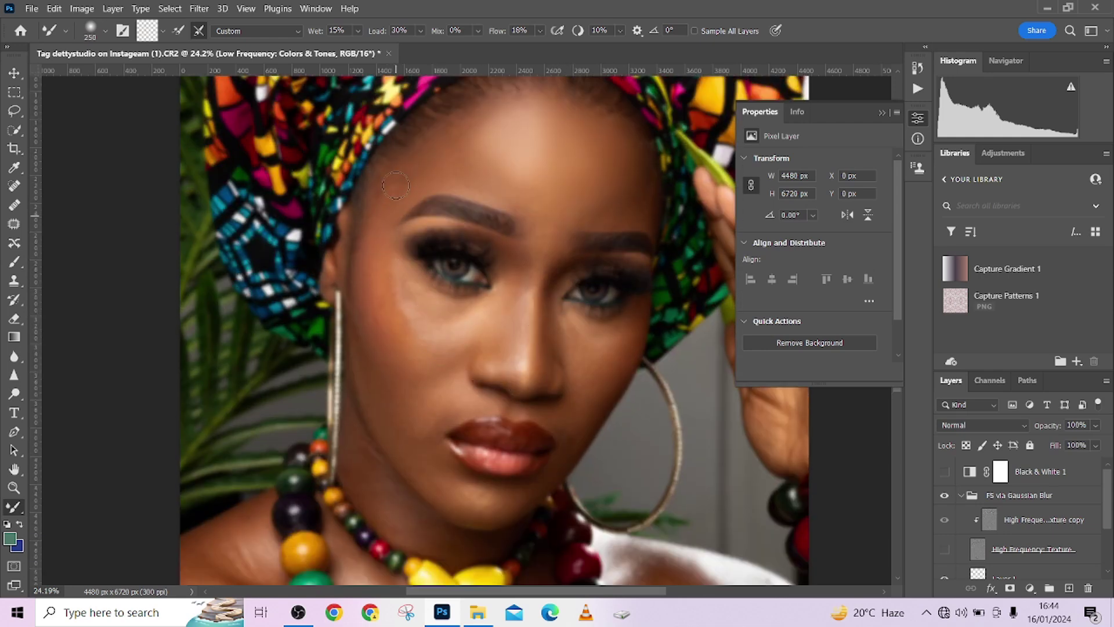
Blend the patchy highlight under the eye and on the cheek beside the straight earring, varying the brush size down to 150 px.
scroll(377, 301, "up", 1)
key("bracketright")
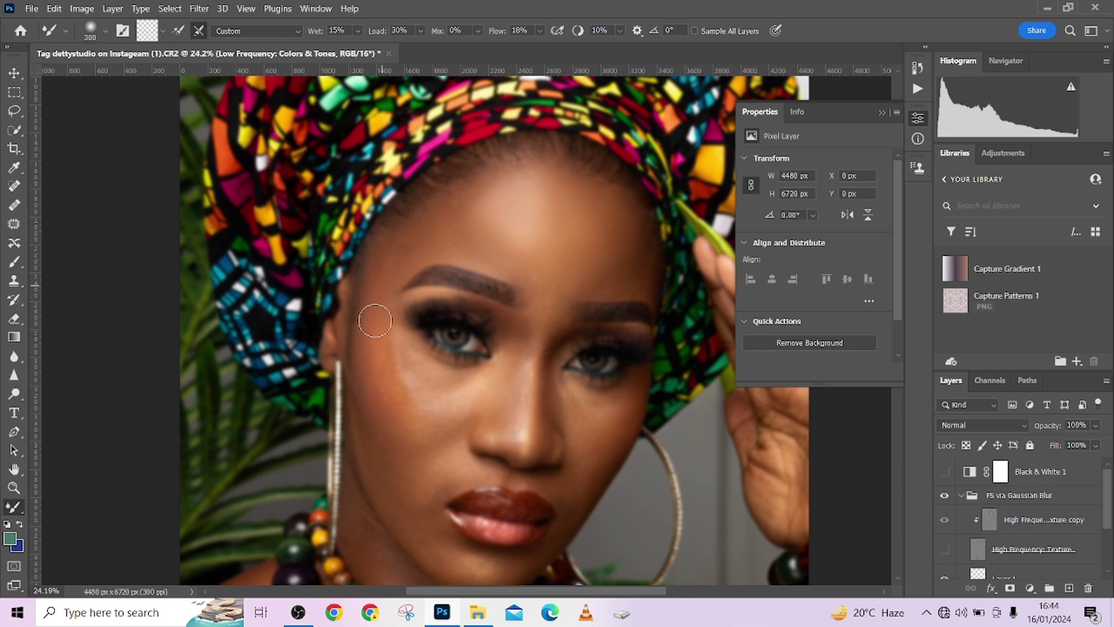
key("bracketright")
key("bracketright")
key("bracketright")
key("bracketleft")
key("bracketleft")
key("bracketleft")
key("bracketleft")
key("bracketright")
key("bracketright")
scroll(396, 349, "down", 3)
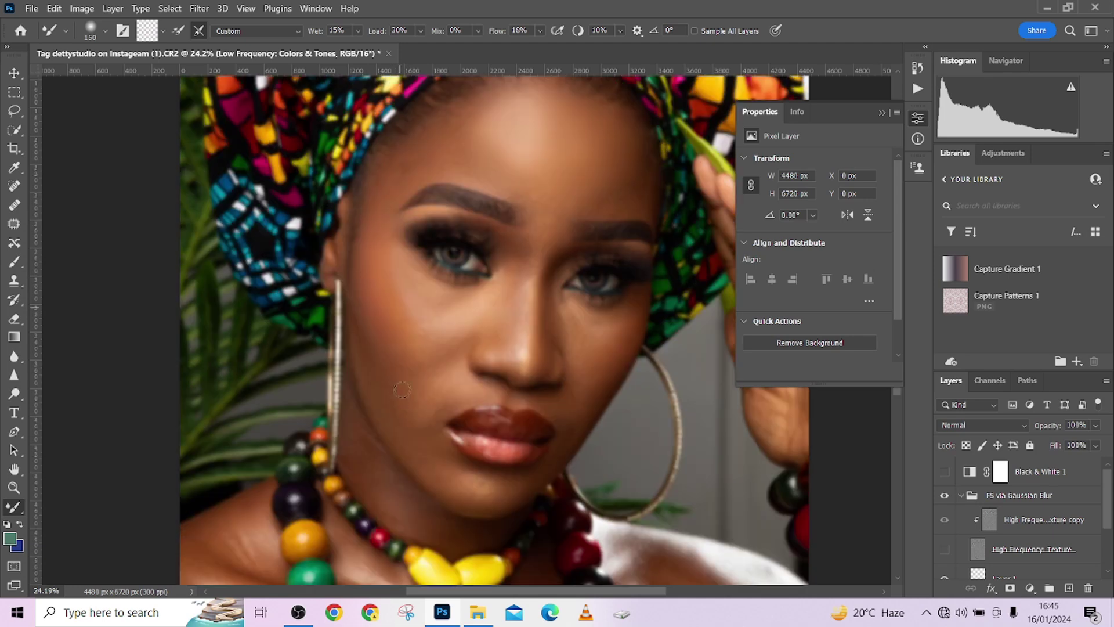
Smooth the lower cheek and jaw beside the mouth at about 250 px, and the nose bridge at 175 px.
key("bracketright")
key("bracketright")
key("bracketright")
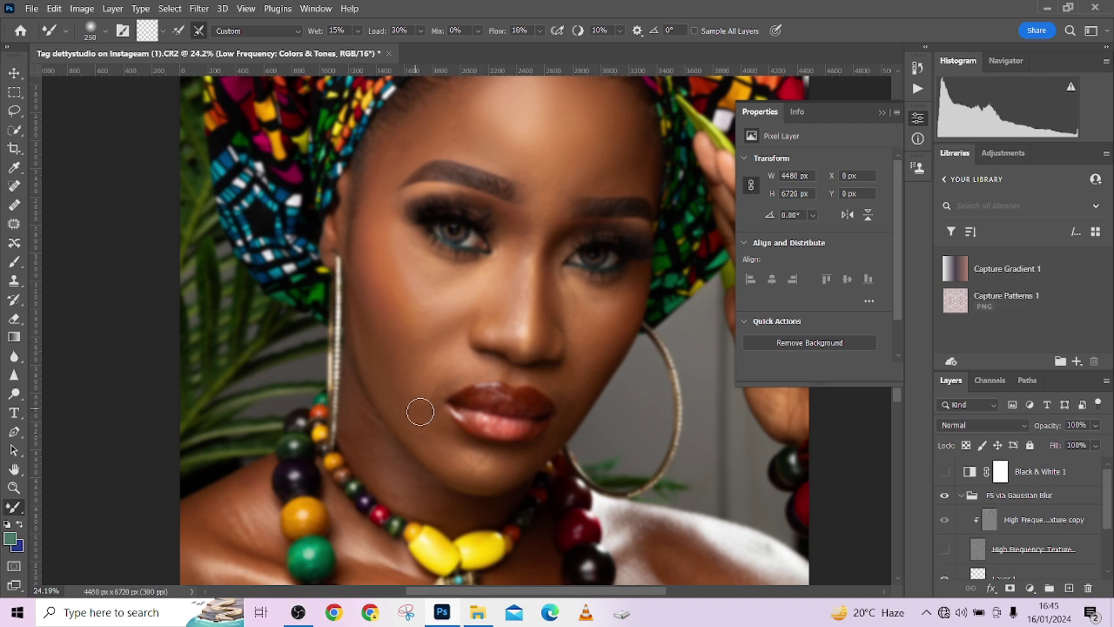
key("bracketleft")
key("bracketright")
key("bracketleft")
key("bracketright")
key("bracketright")
key("bracketleft")
key("bracketleft")
key("bracketleft")
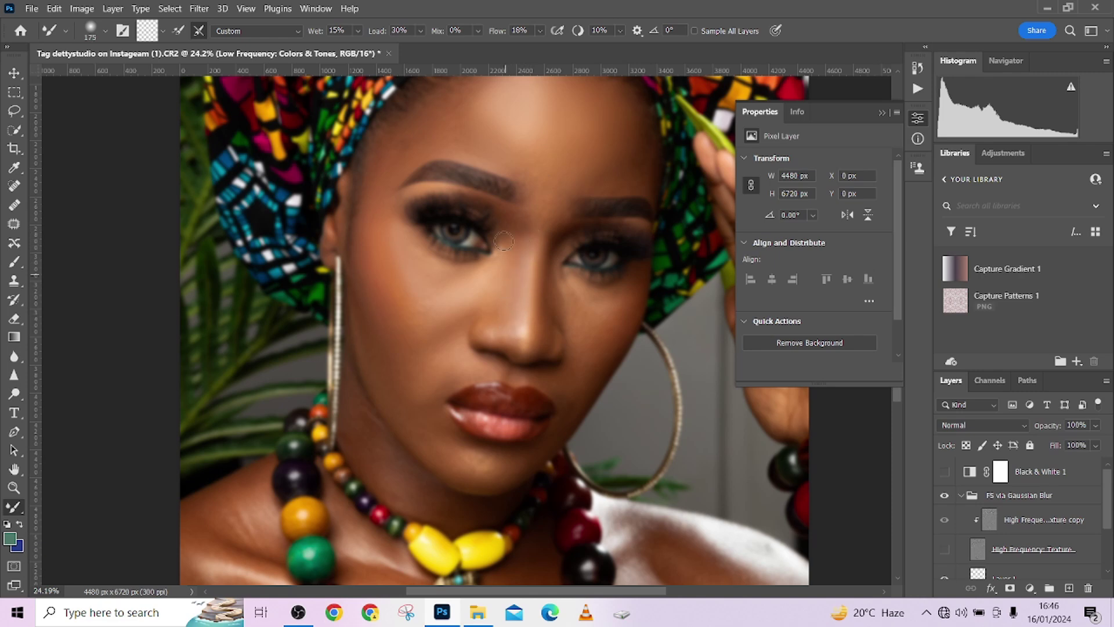
Refine the cheek tones from the straight earring toward the mouth with a 250 px and a 200 px Mixer Brush.
key("bracketleft")
key("bracketright")
key("bracketright")
key("bracketright")
scroll(396, 283, "down", 1)
key("bracketleft")
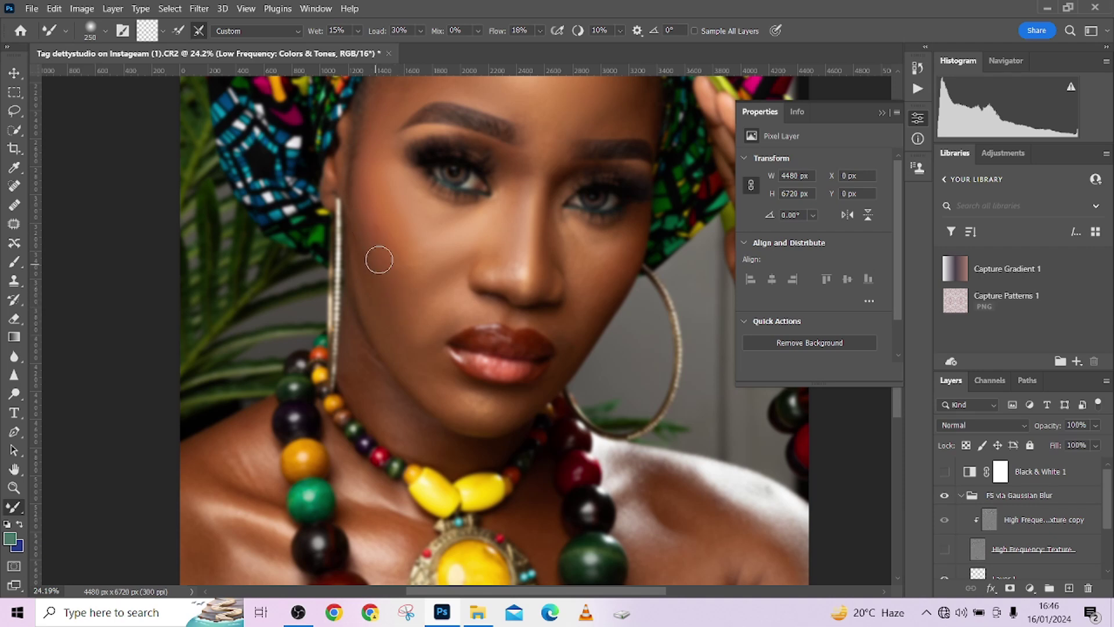
key("bracketleft")
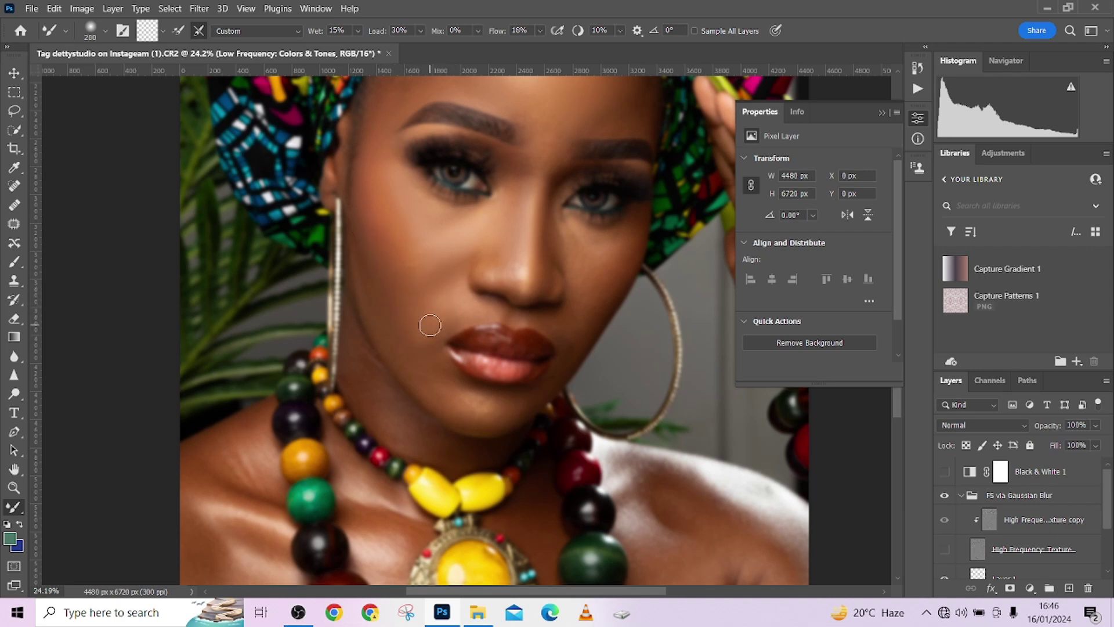